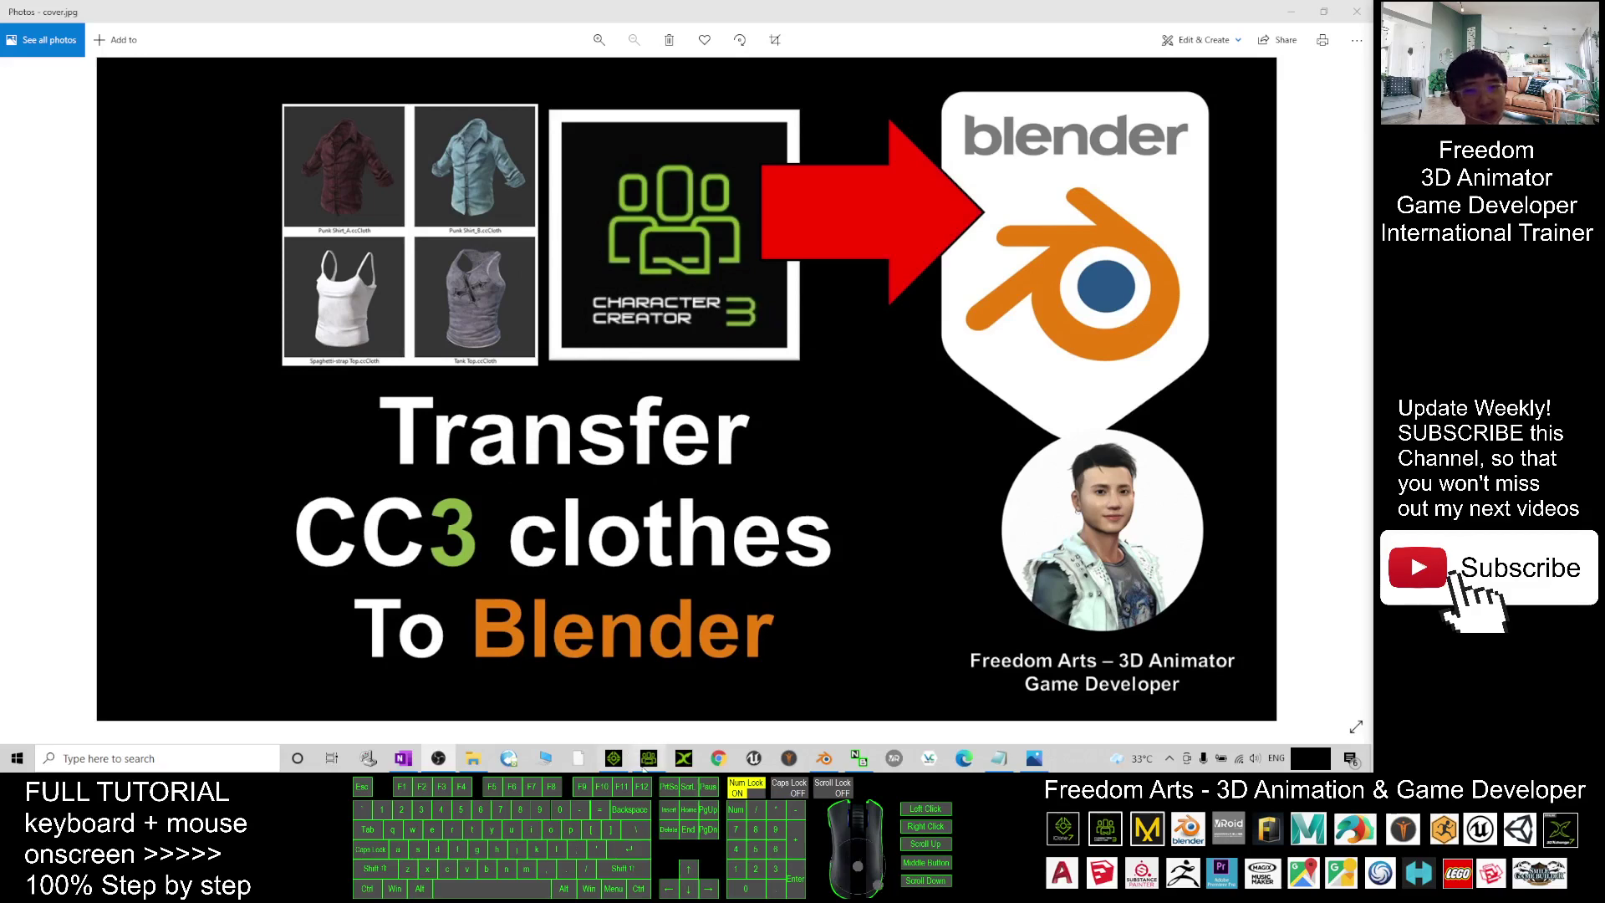
Step: Apply the _T Pose template from the Motion folder to the base avatar in Character Creator 3
{"action": "left_click", "coordinate": [650, 758]}
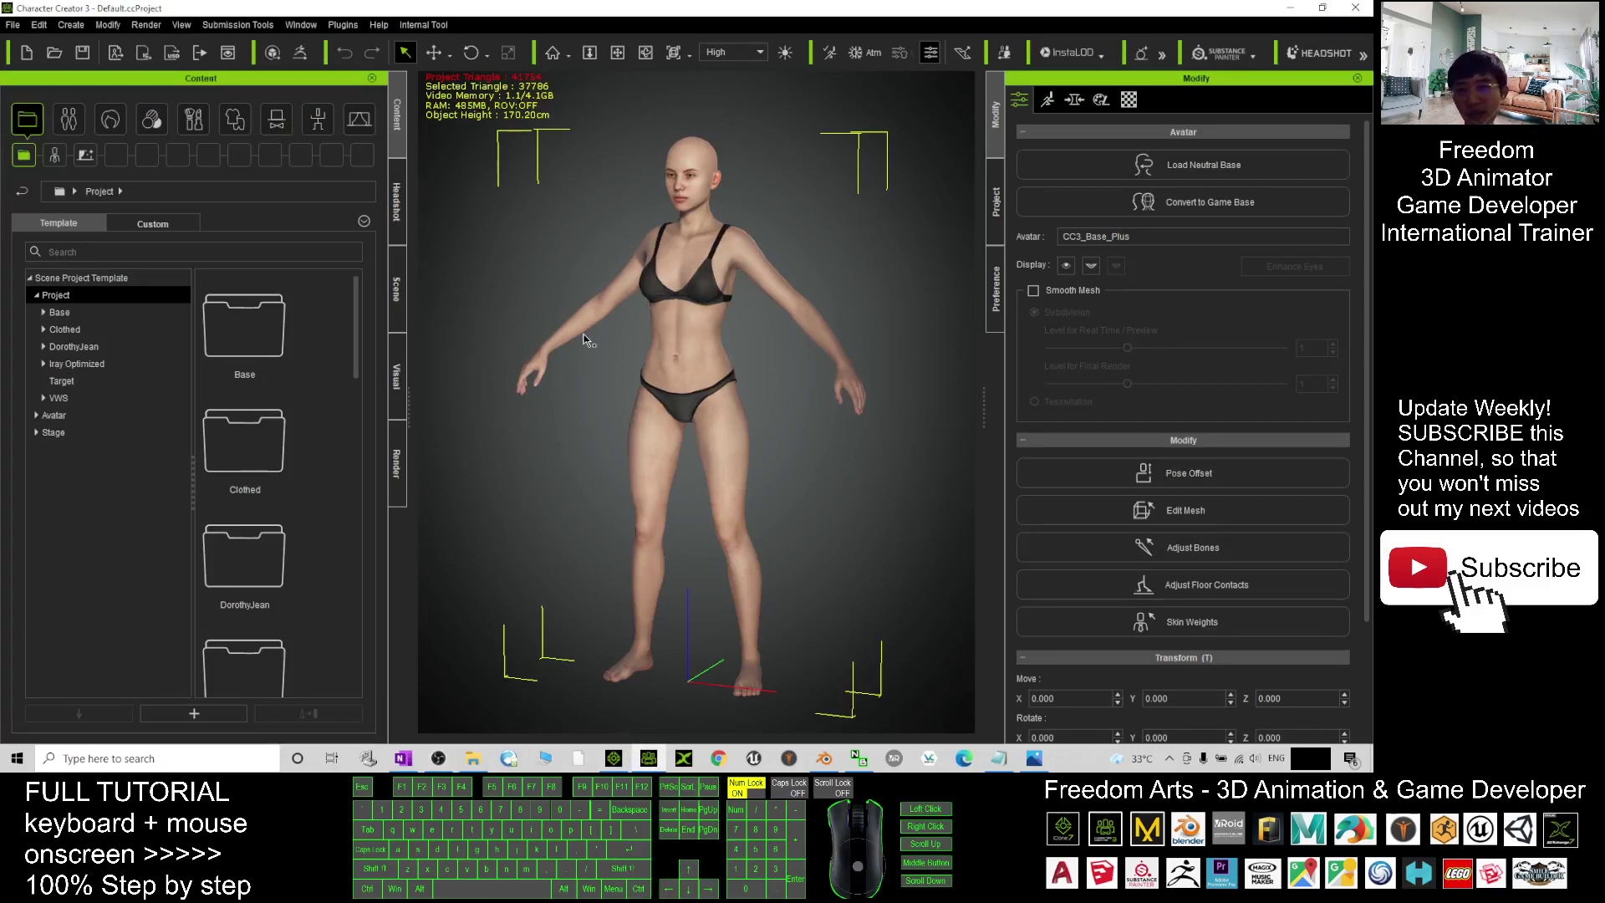
{"action": "left_click", "coordinate": [318, 122]}
{"action": "left_click", "coordinate": [317, 125]}
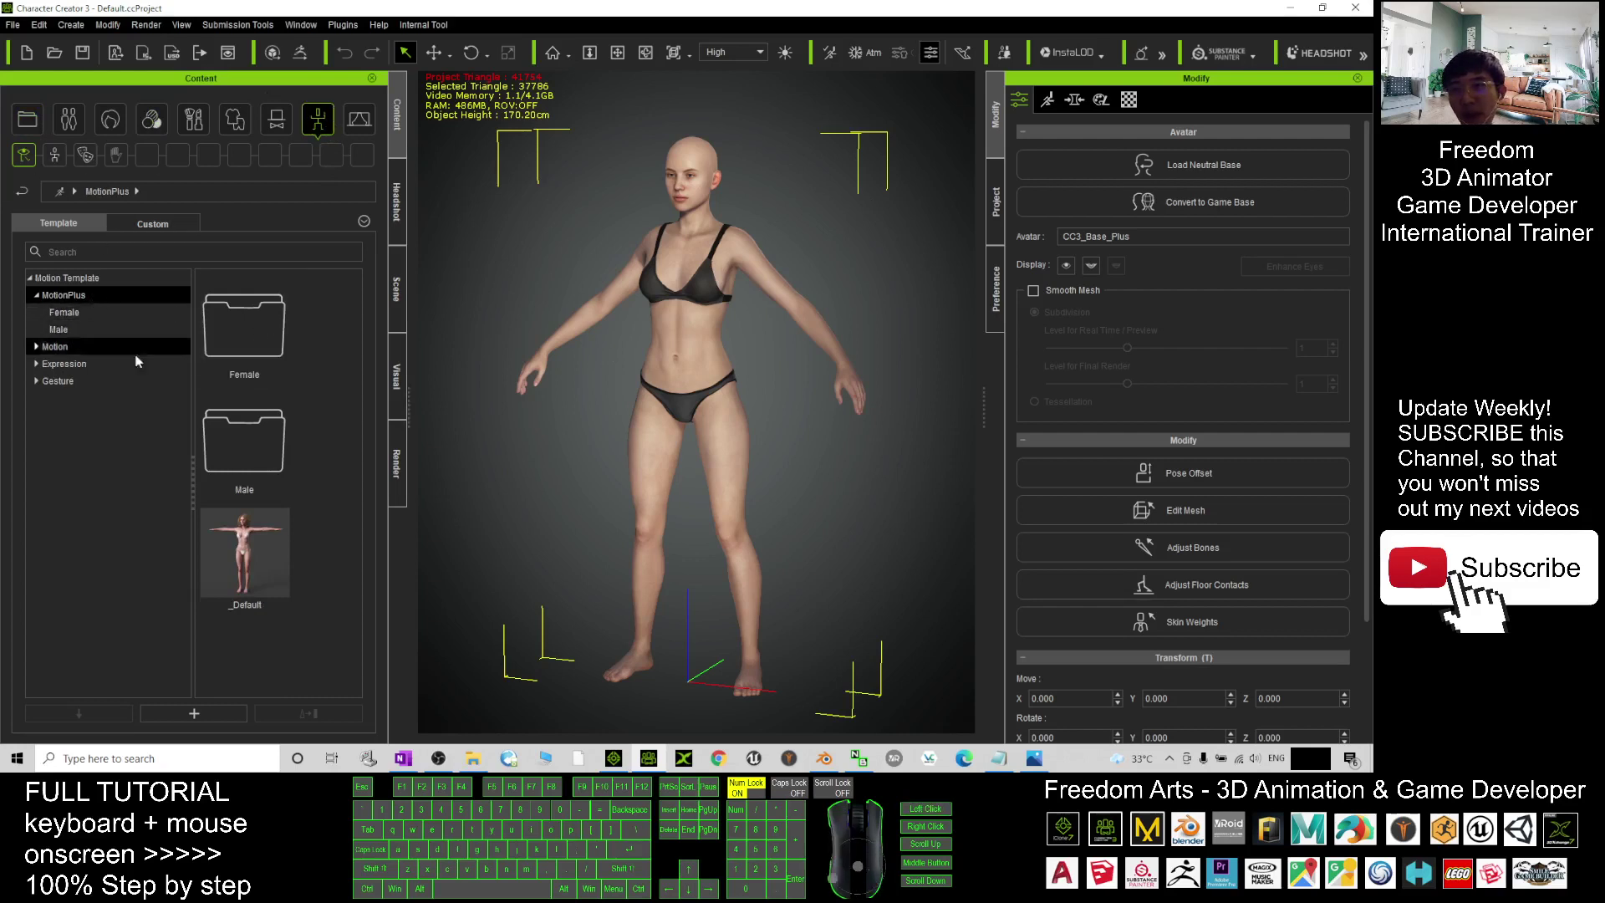
{"action": "left_click", "coordinate": [55, 346]}
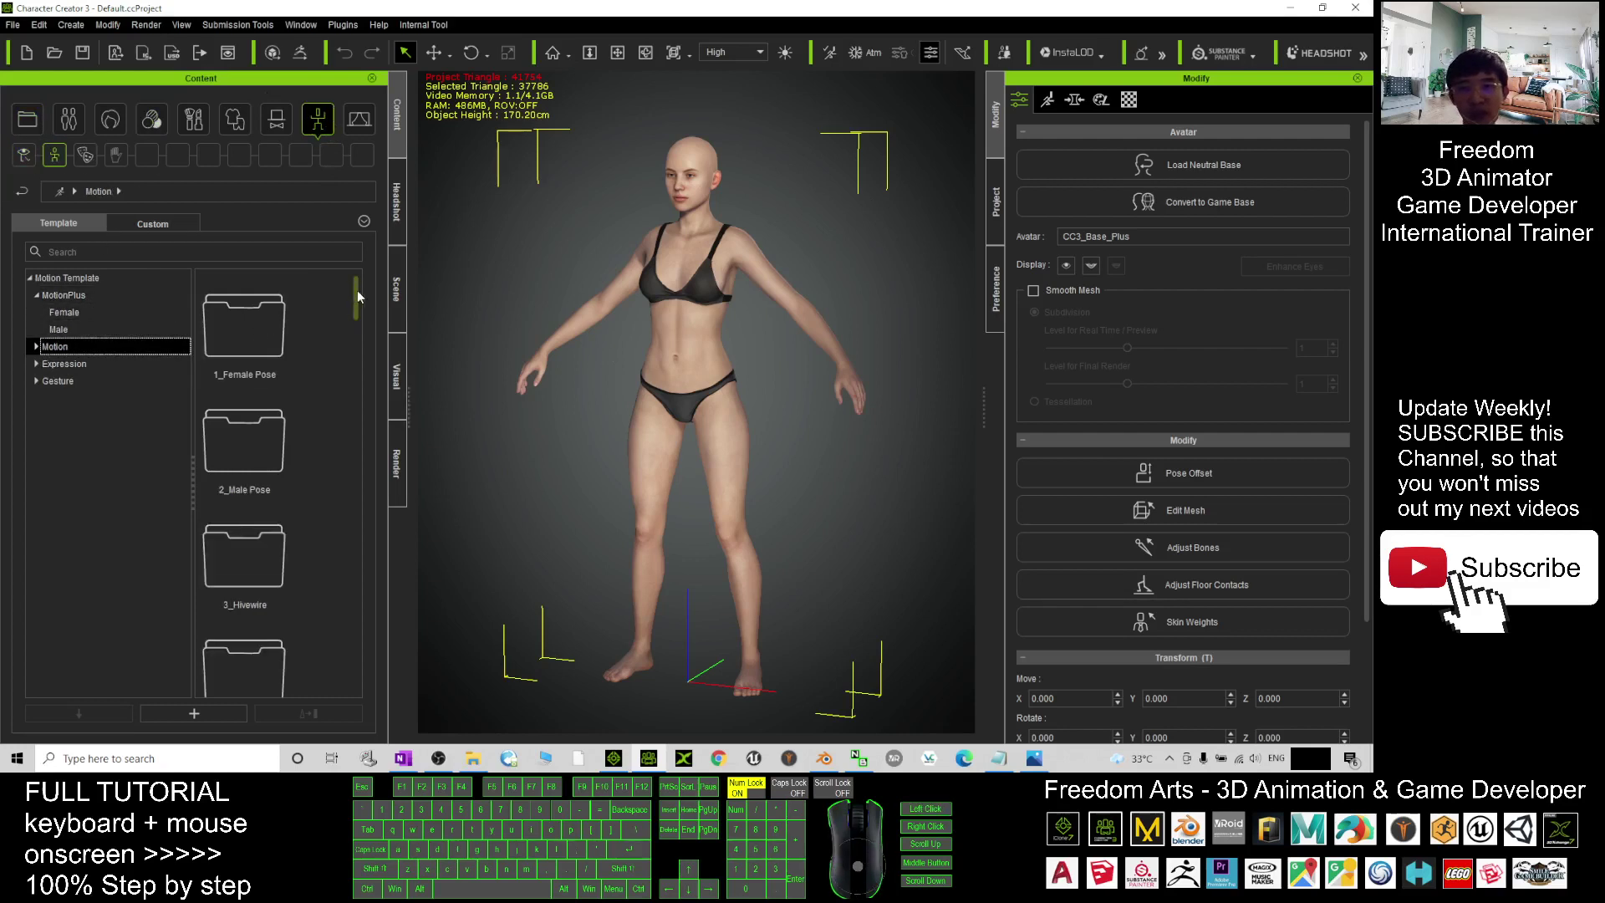
{"action": "left_click_drag", "start_coordinate": [357, 296], "coordinate": [337, 640]}
{"action": "left_click_drag", "start_coordinate": [244, 595], "coordinate": [755, 358]}
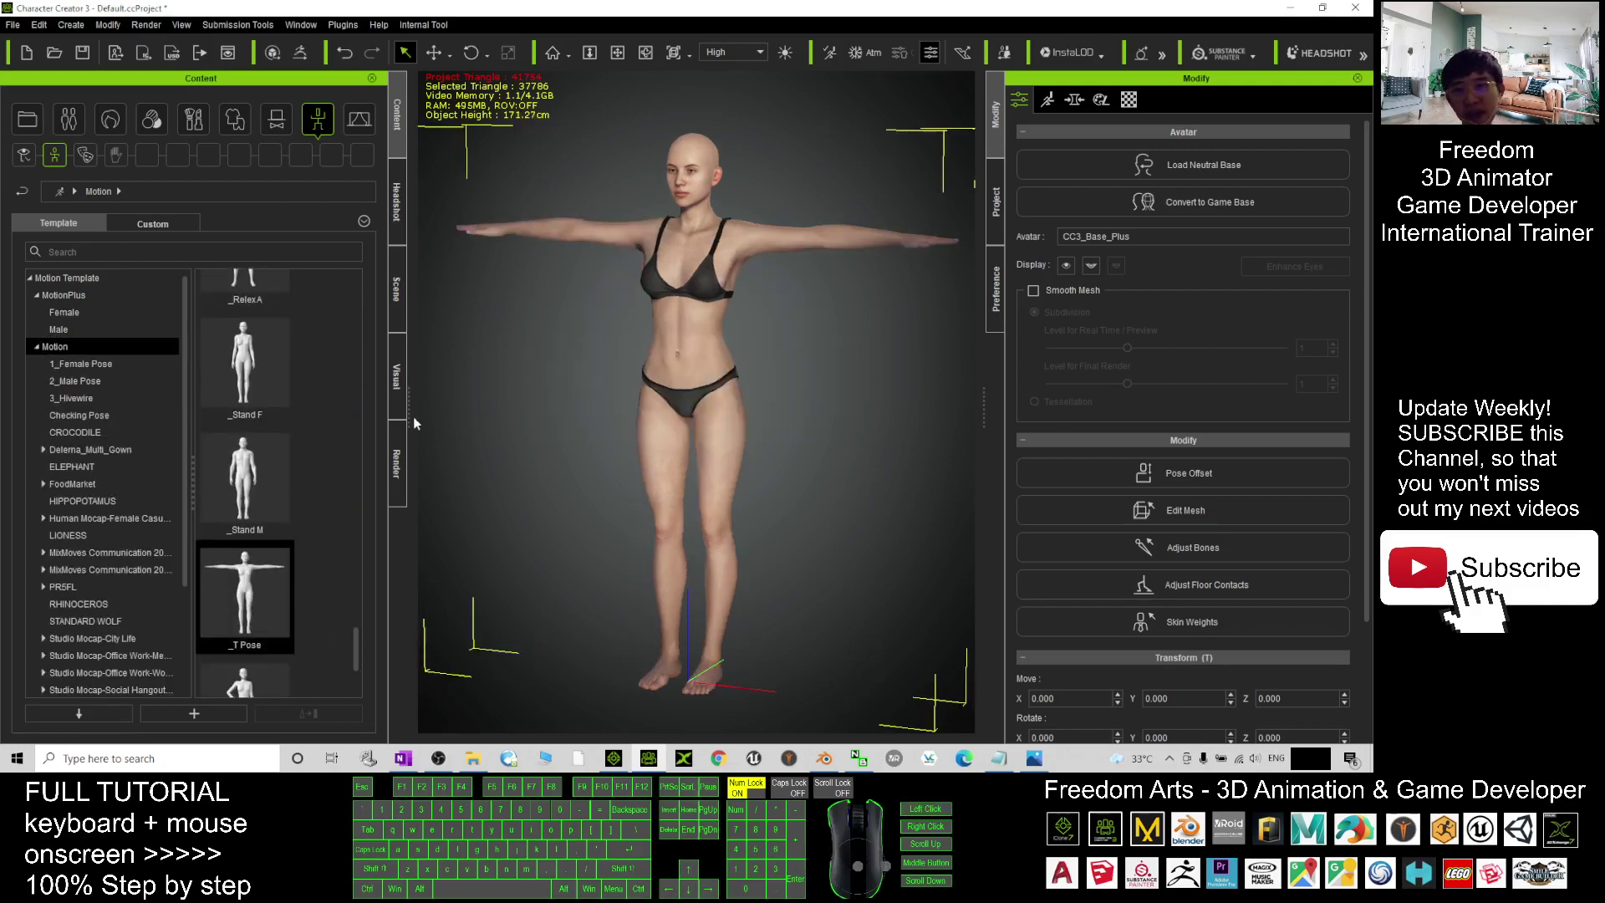
{"action": "scroll", "coordinate": [506, 415], "scroll_direction": "down", "scroll_amount": 2}
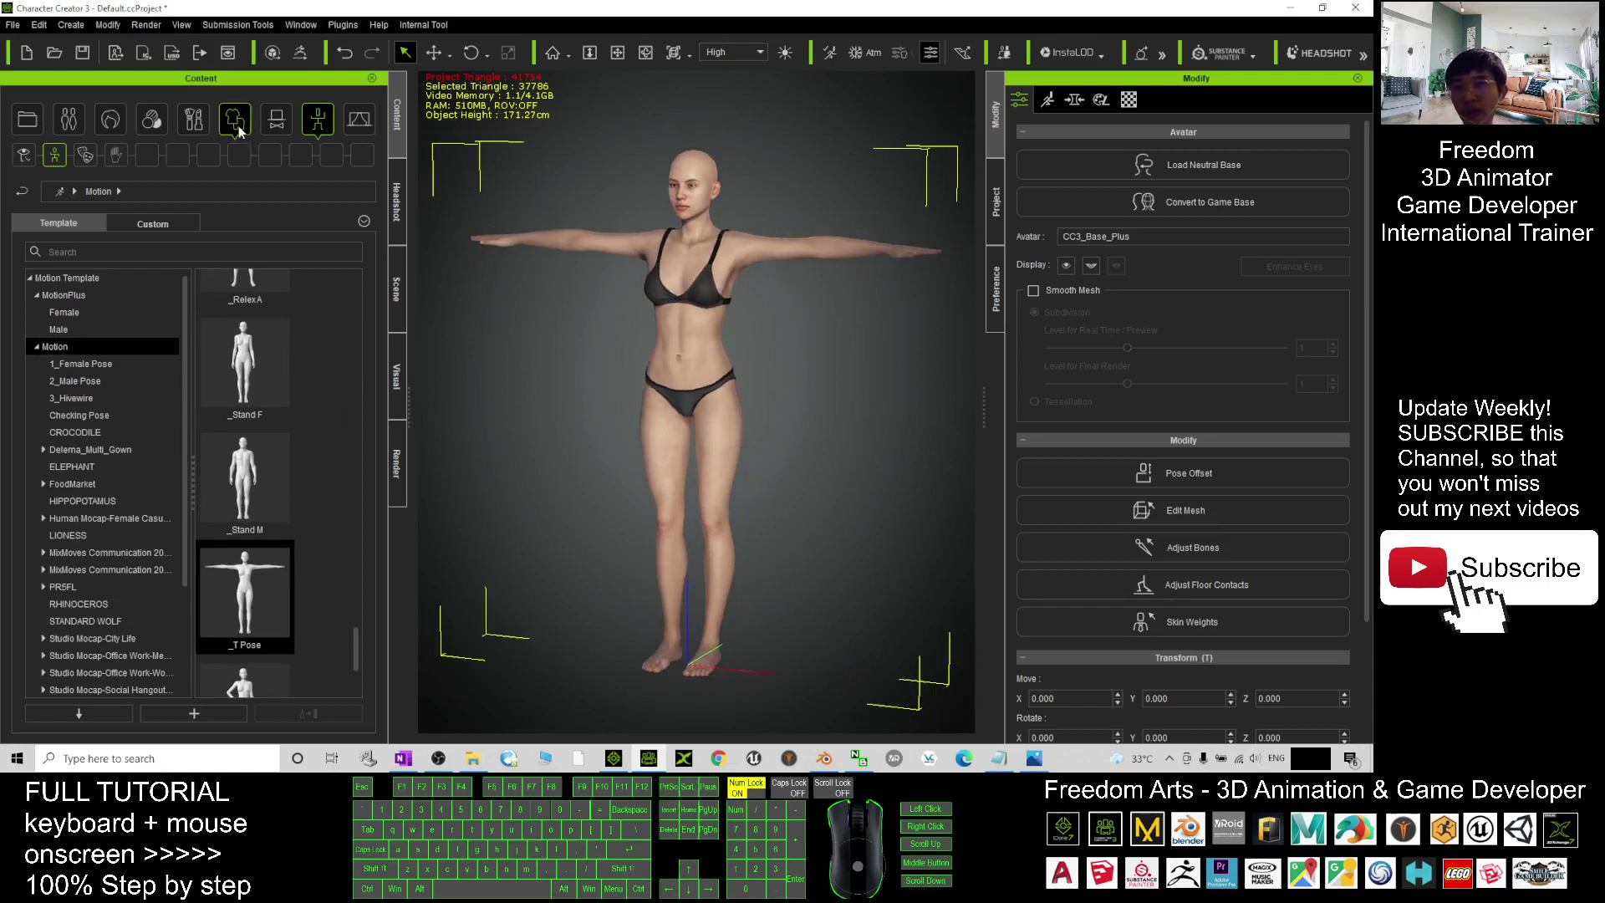
Step: Put the Tank Top from the Shirts cloth templates on the T-posed avatar and select it
{"action": "left_click", "coordinate": [235, 125]}
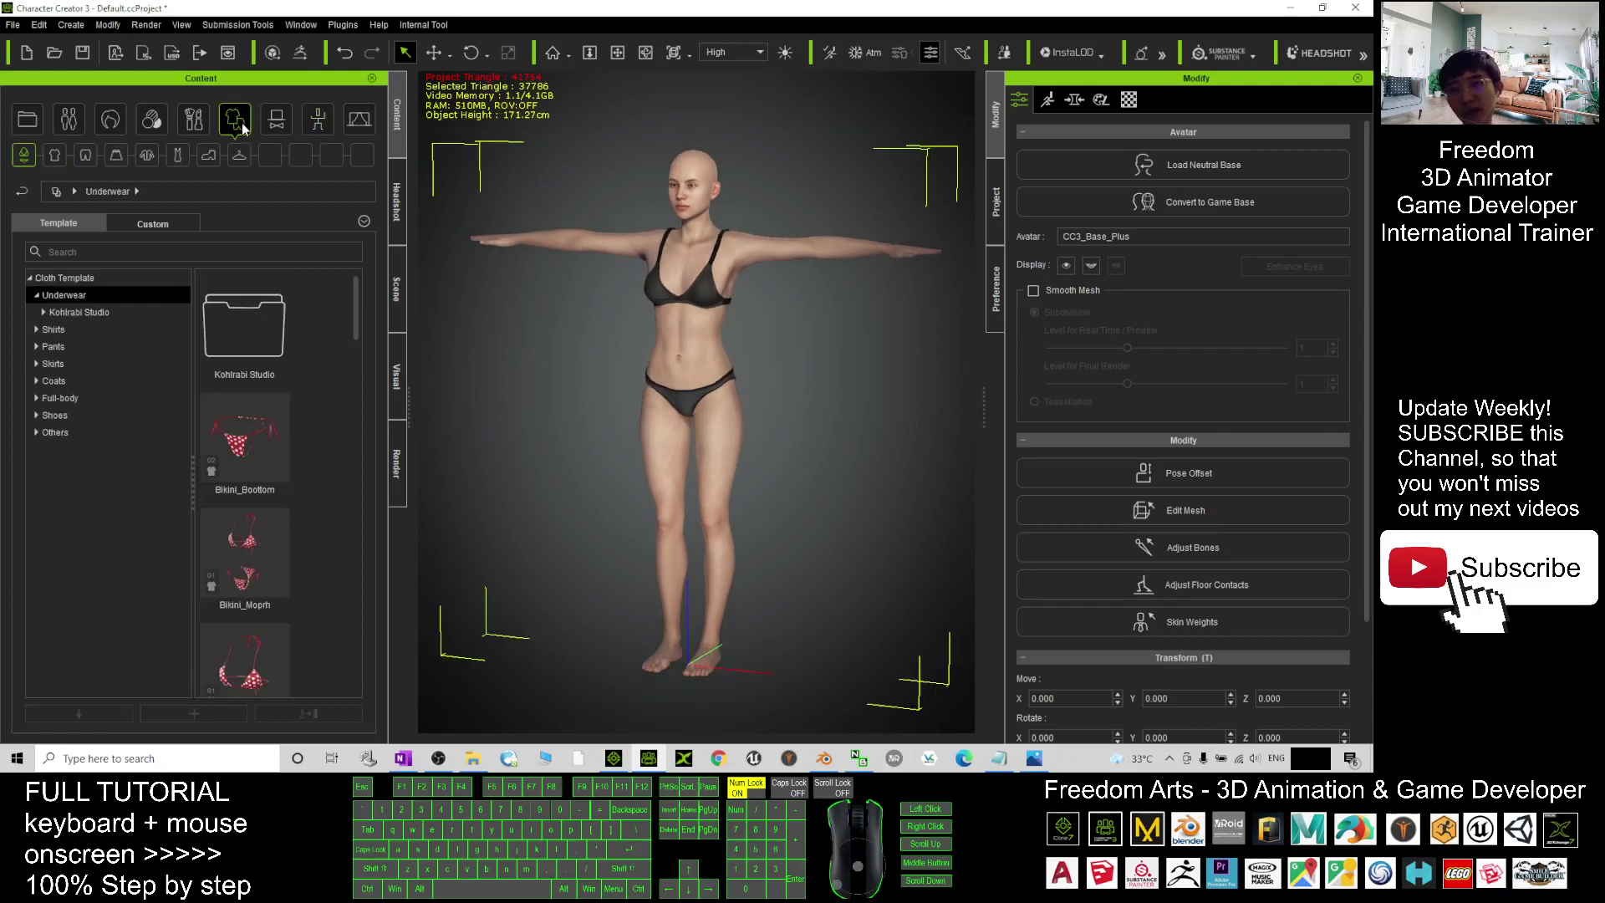
{"action": "left_click", "coordinate": [55, 155]}
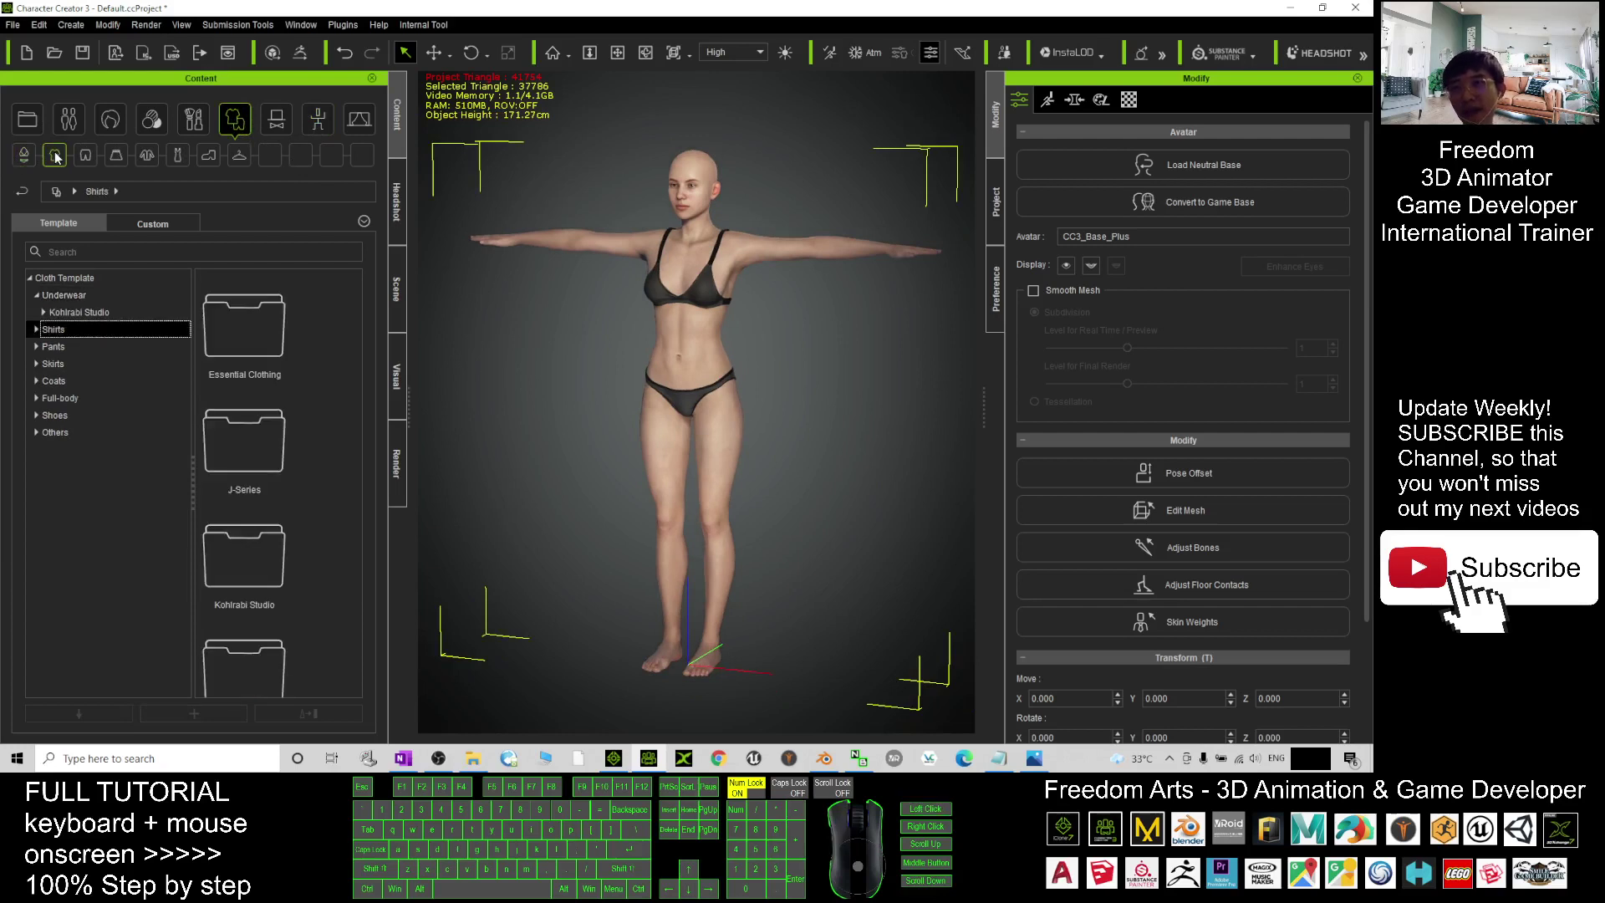
{"action": "left_click_drag", "start_coordinate": [356, 318], "coordinate": [304, 667]}
{"action": "double_click", "coordinate": [240, 639]}
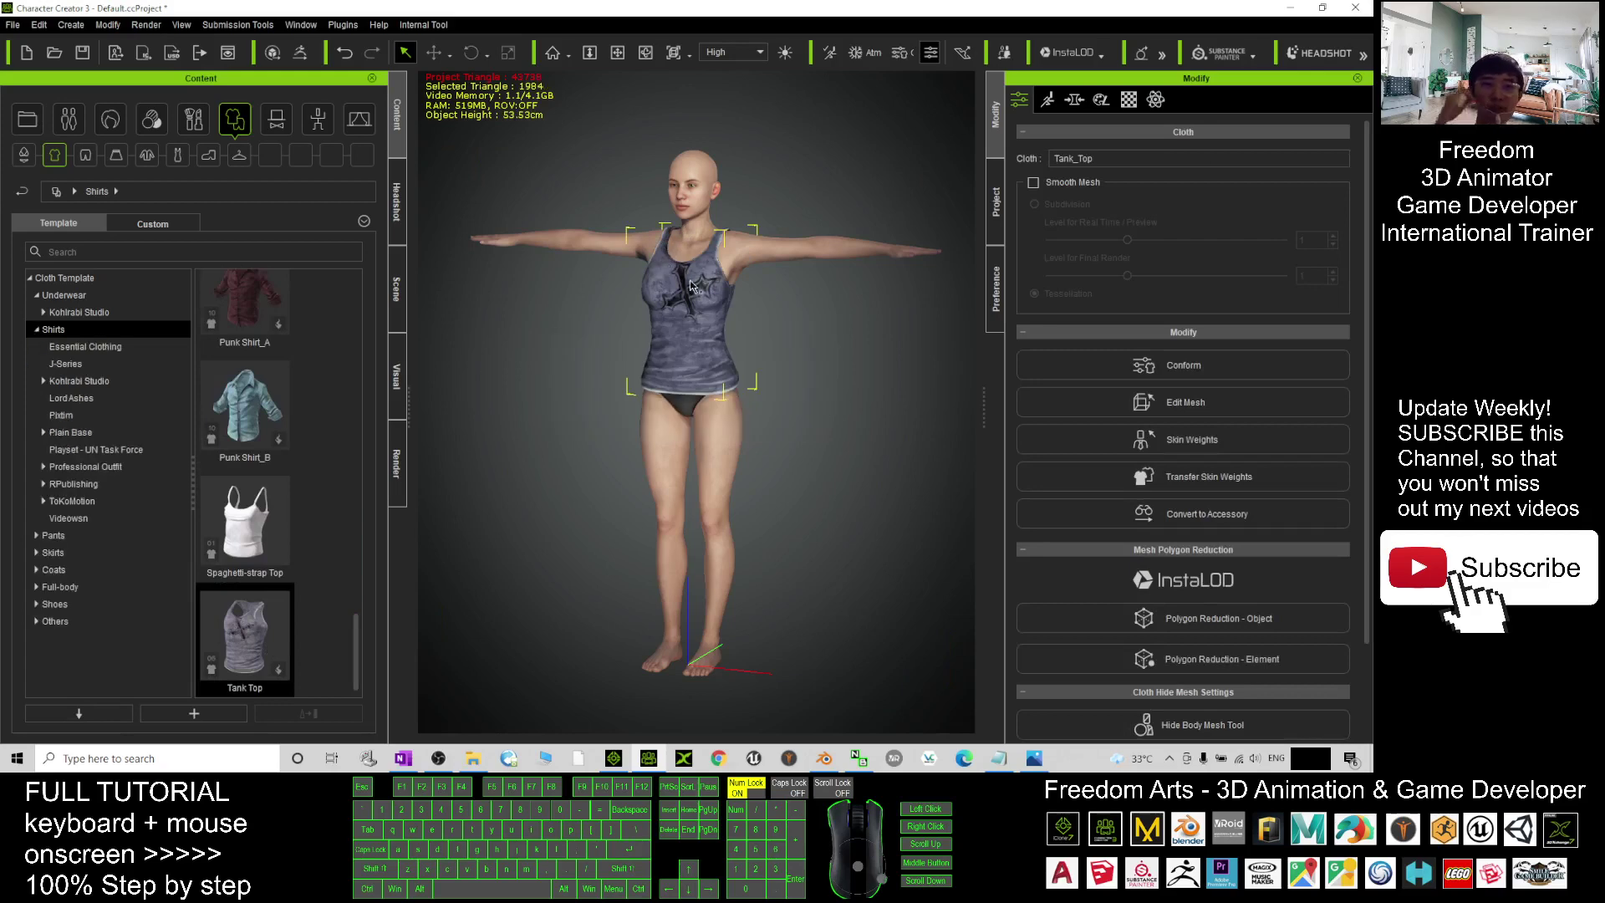
{"action": "scroll", "coordinate": [743, 324], "scroll_direction": "up", "scroll_amount": 4}
{"action": "scroll", "coordinate": [743, 324], "scroll_direction": "up", "scroll_amount": 2}
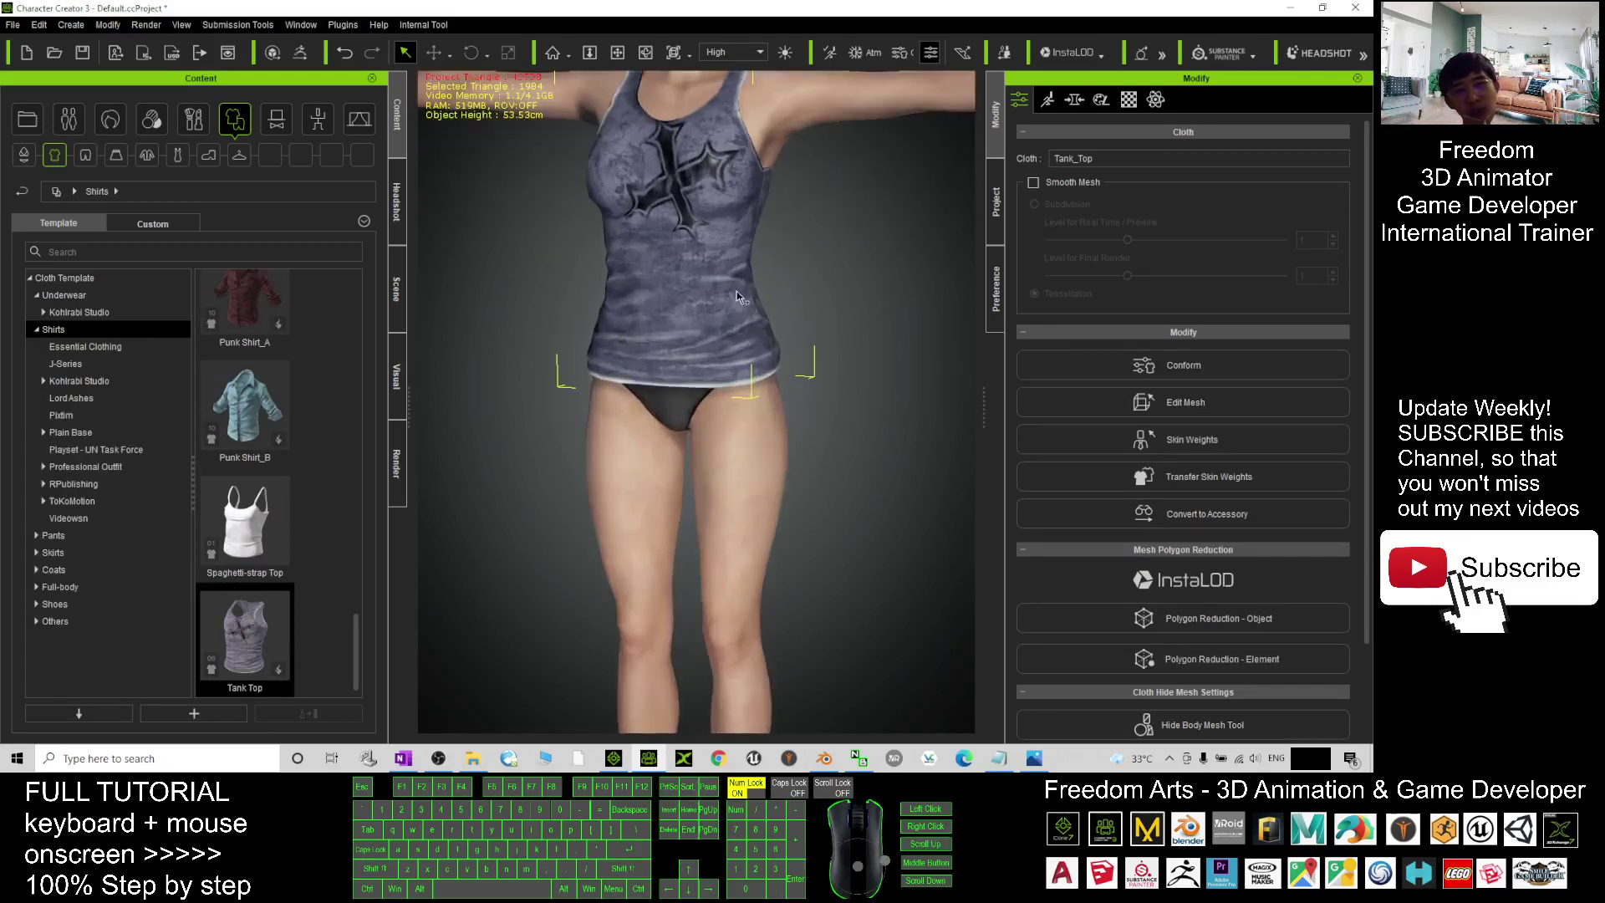
{"action": "scroll", "coordinate": [637, 257], "scroll_direction": "down", "scroll_amount": 2}
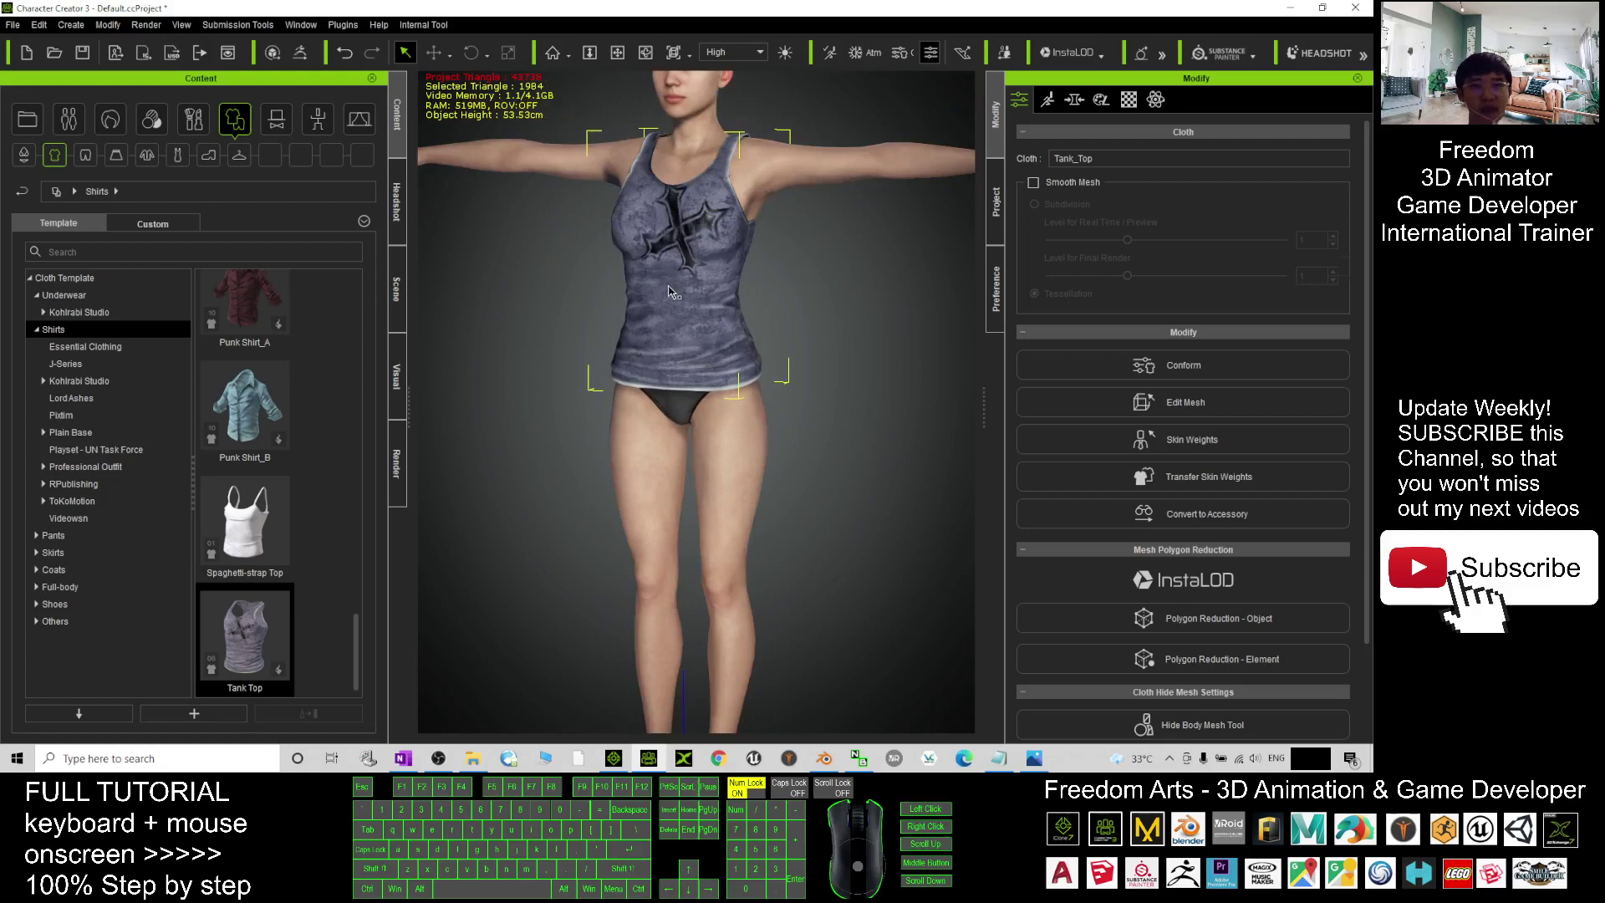
{"action": "left_click", "coordinate": [692, 279]}
{"action": "left_click", "coordinate": [651, 327]}
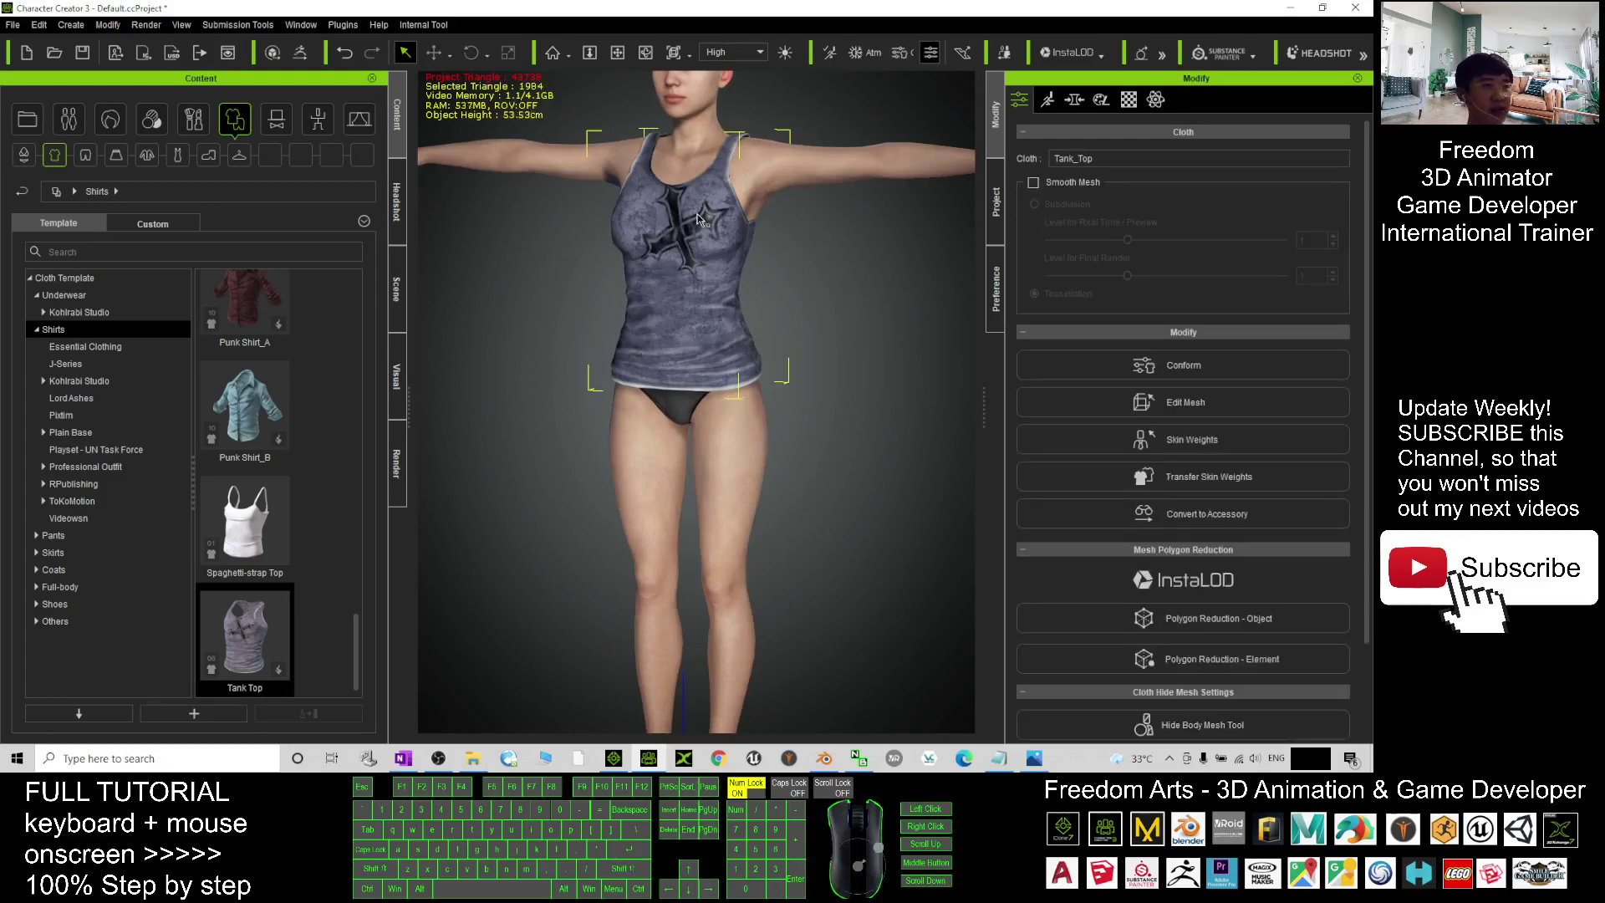
Step: Convert the tank top to an accessory using Bake Current Shape
{"action": "left_click", "coordinate": [1019, 99]}
{"action": "left_click", "coordinate": [1226, 515]}
{"action": "left_click", "coordinate": [575, 370]}
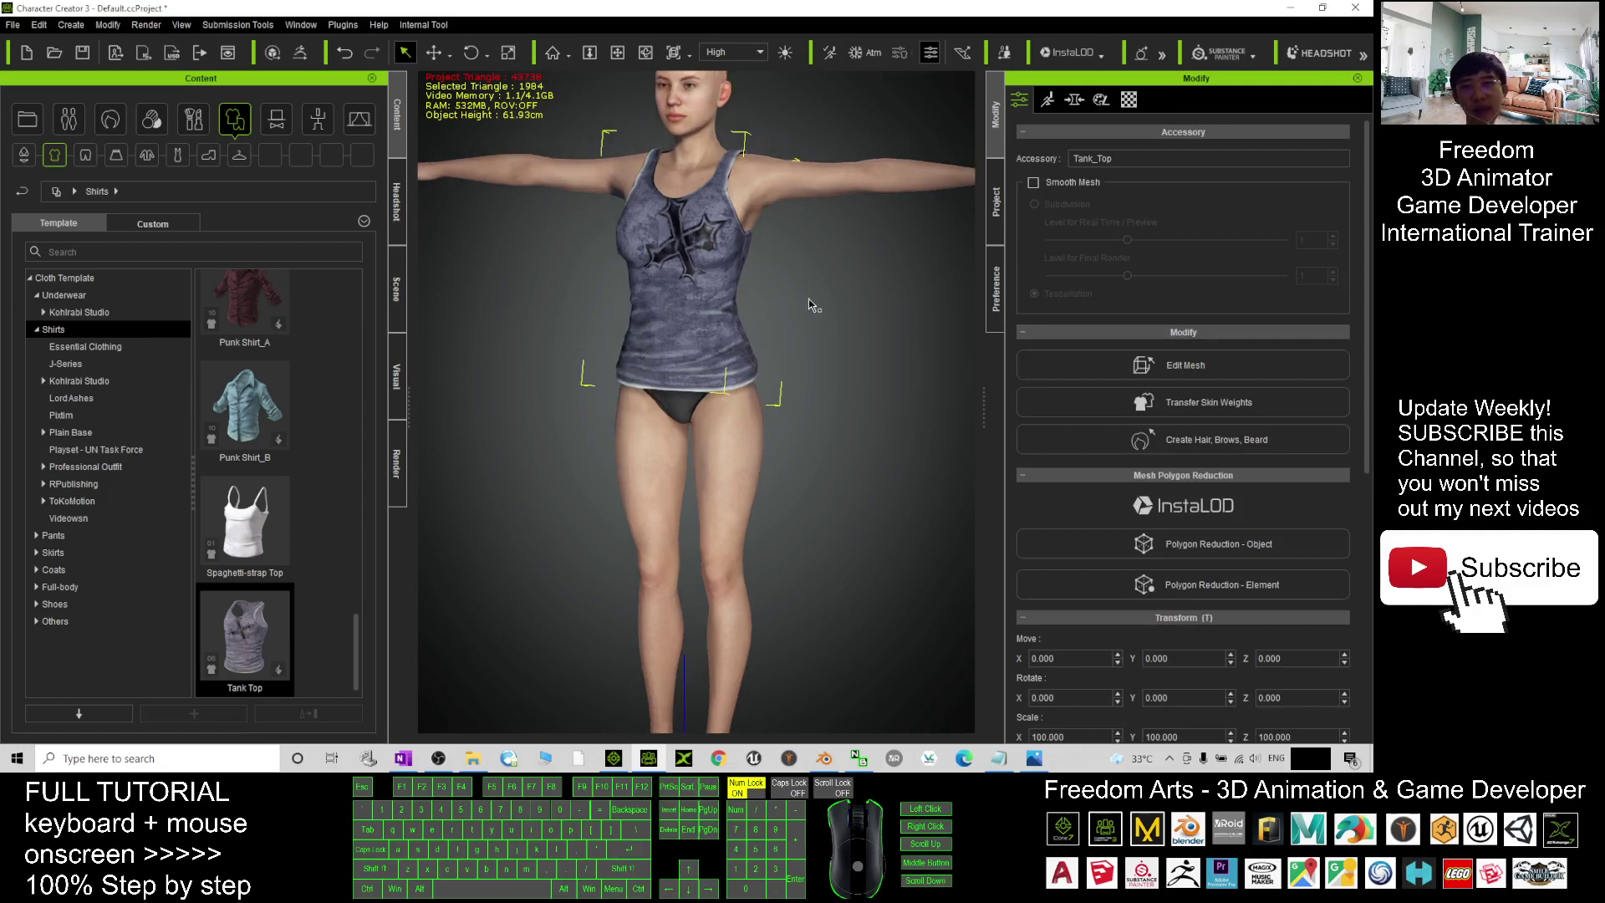
Step: Send the dressed character to iClone 7 as CC3_Base_Plus
{"action": "scroll", "coordinate": [807, 305], "scroll_direction": "down", "scroll_amount": 2}
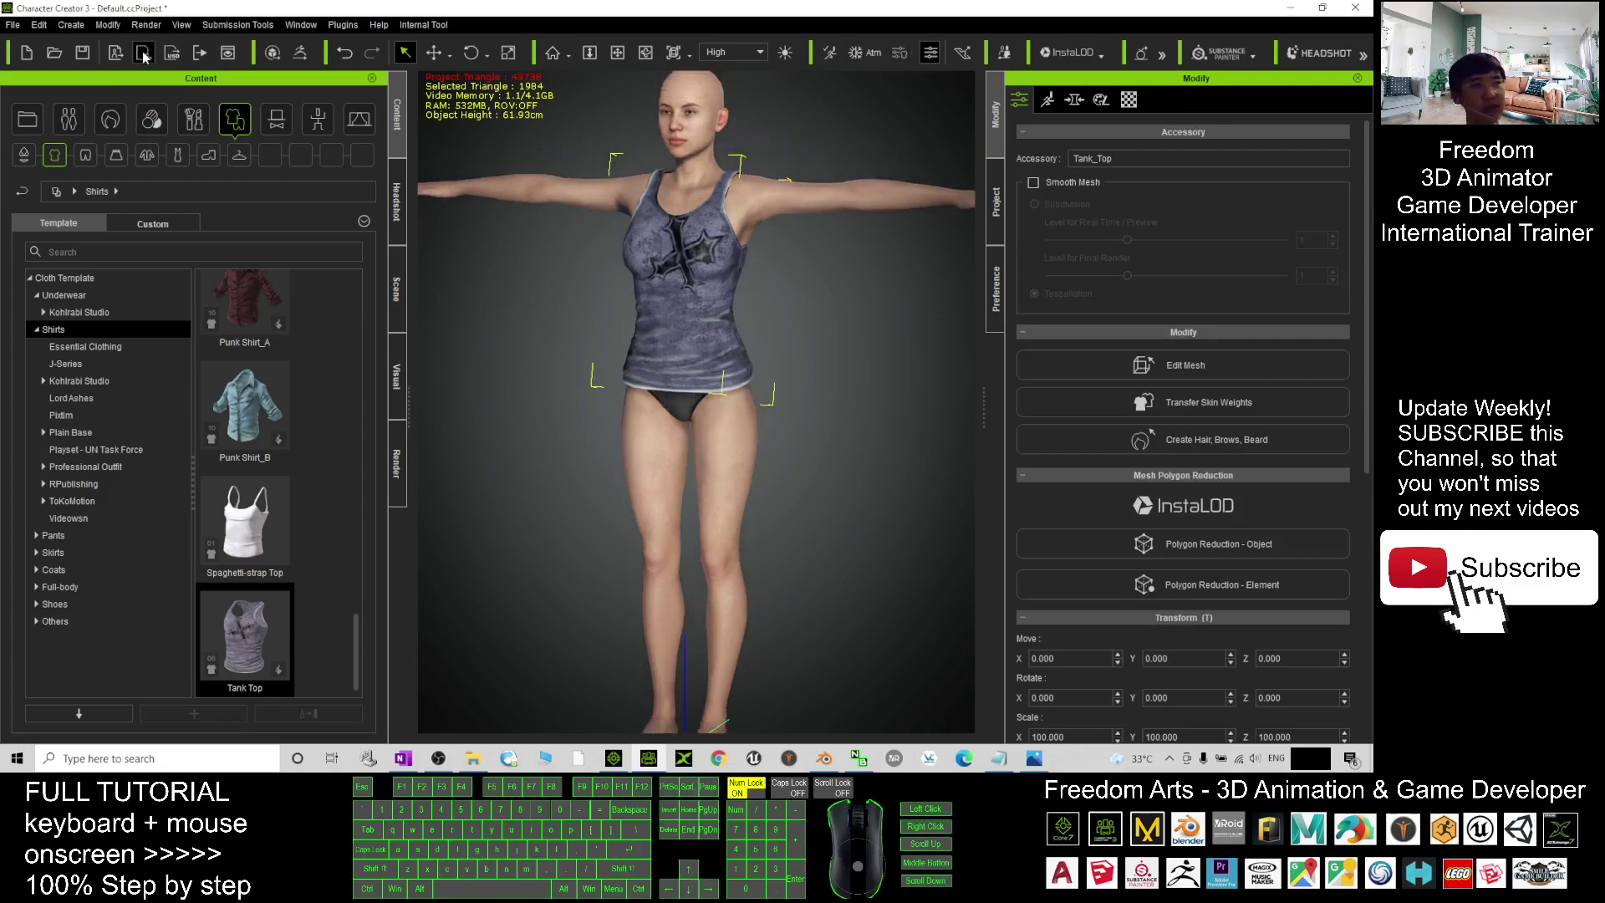
{"action": "left_click", "coordinate": [146, 53]}
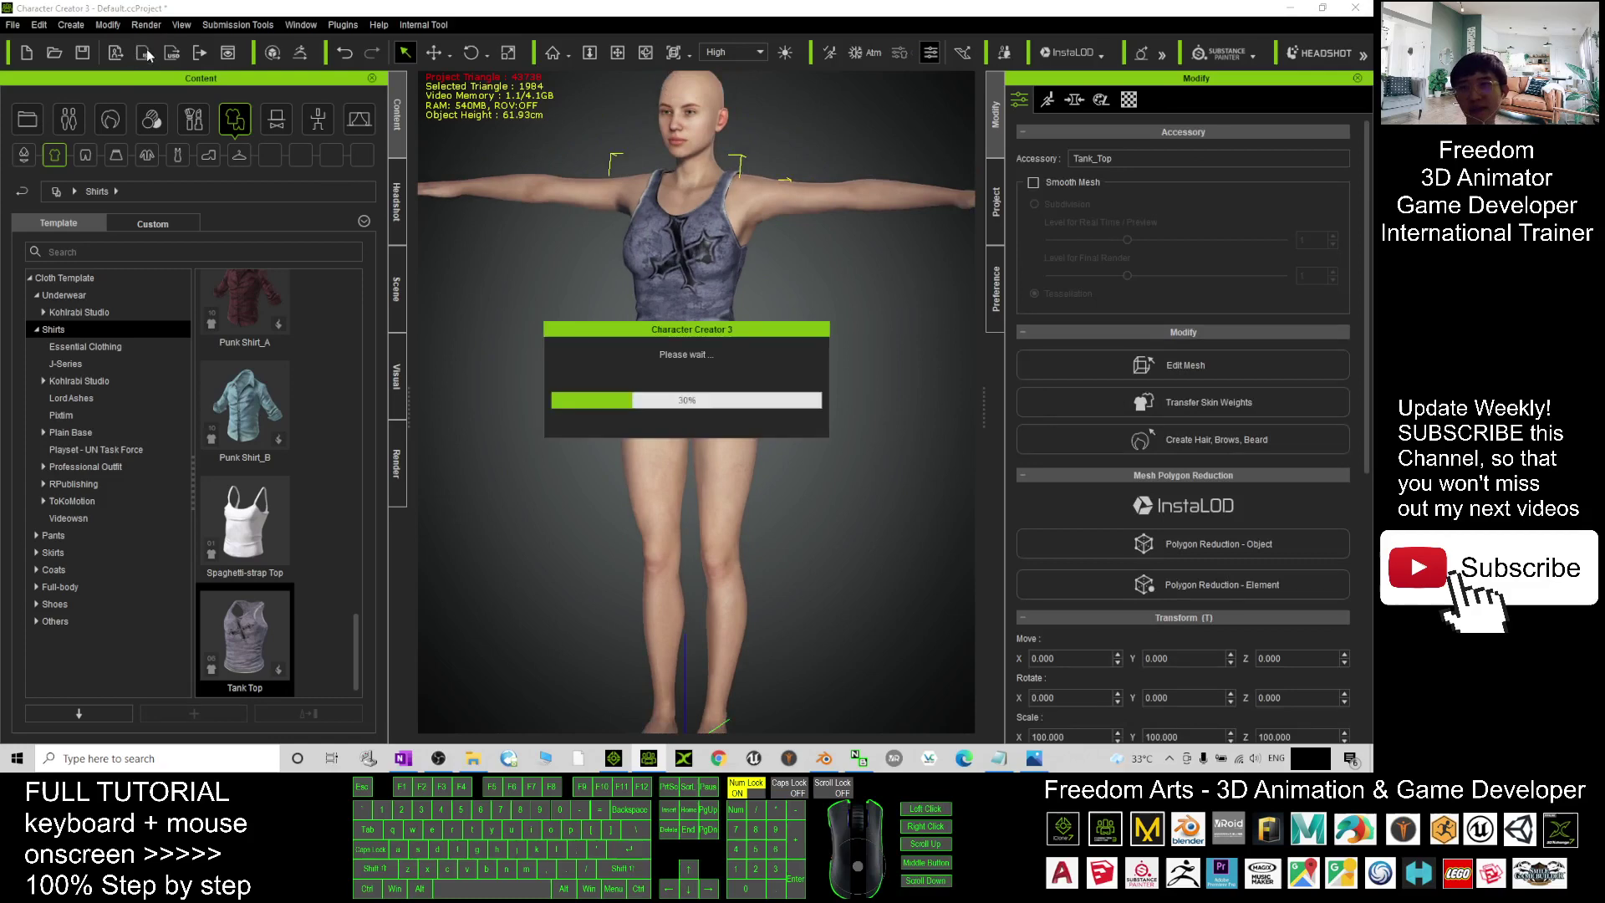
{"action": "left_click", "coordinate": [614, 758]}
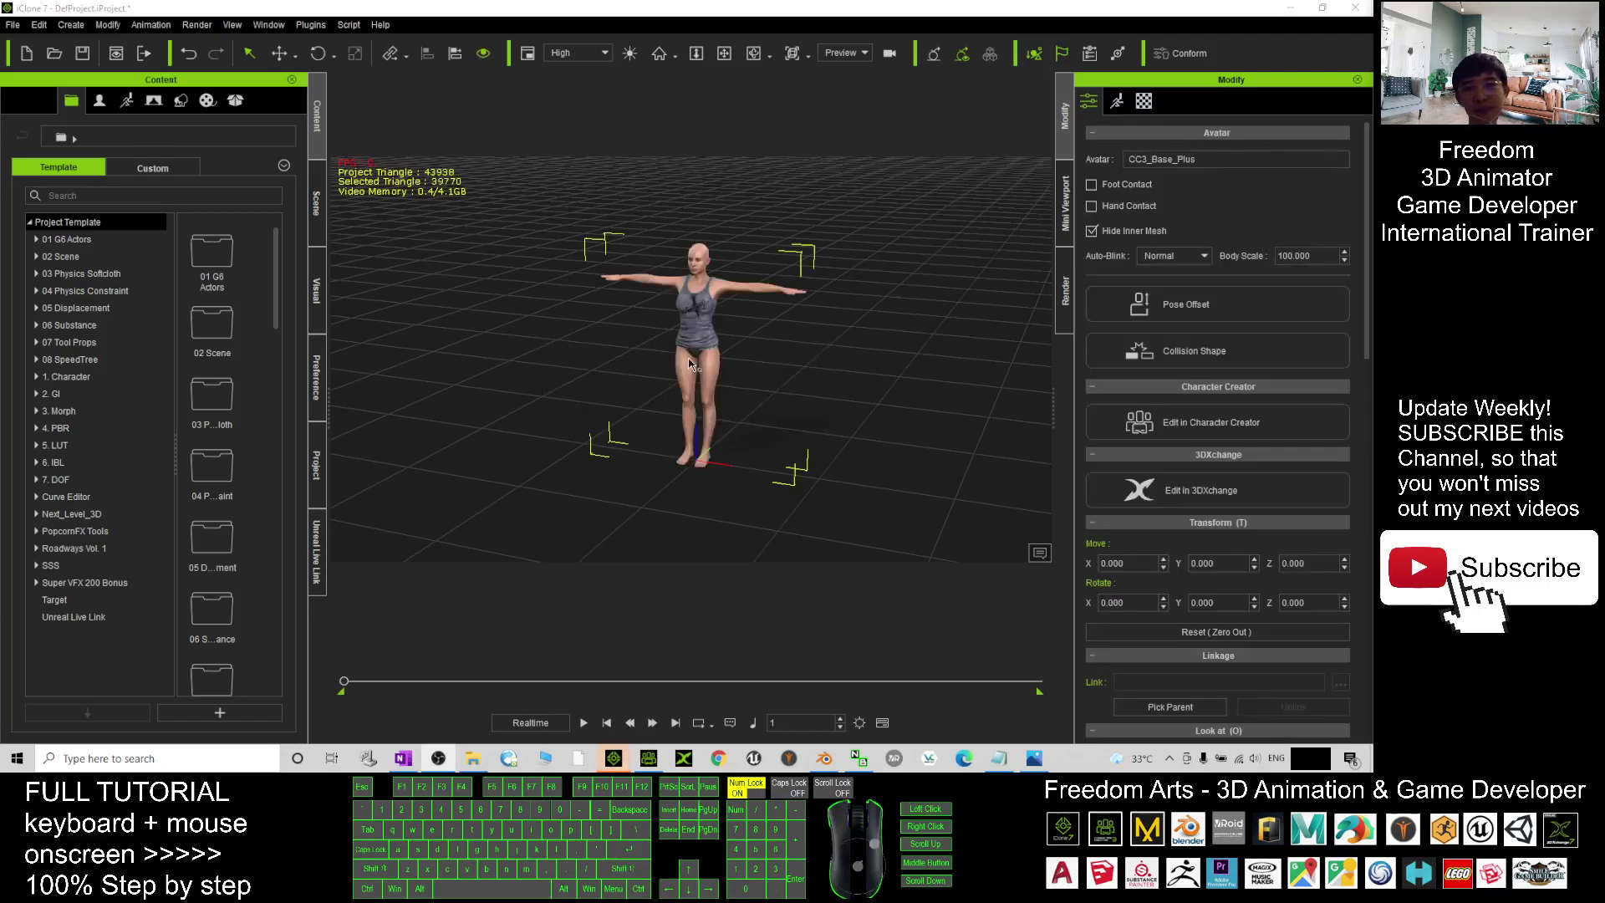
Step: Select the tank top, detach it from CC_Base_Spine02 and show the Scene object list
{"action": "scroll", "coordinate": [694, 360], "scroll_direction": "up", "scroll_amount": 3}
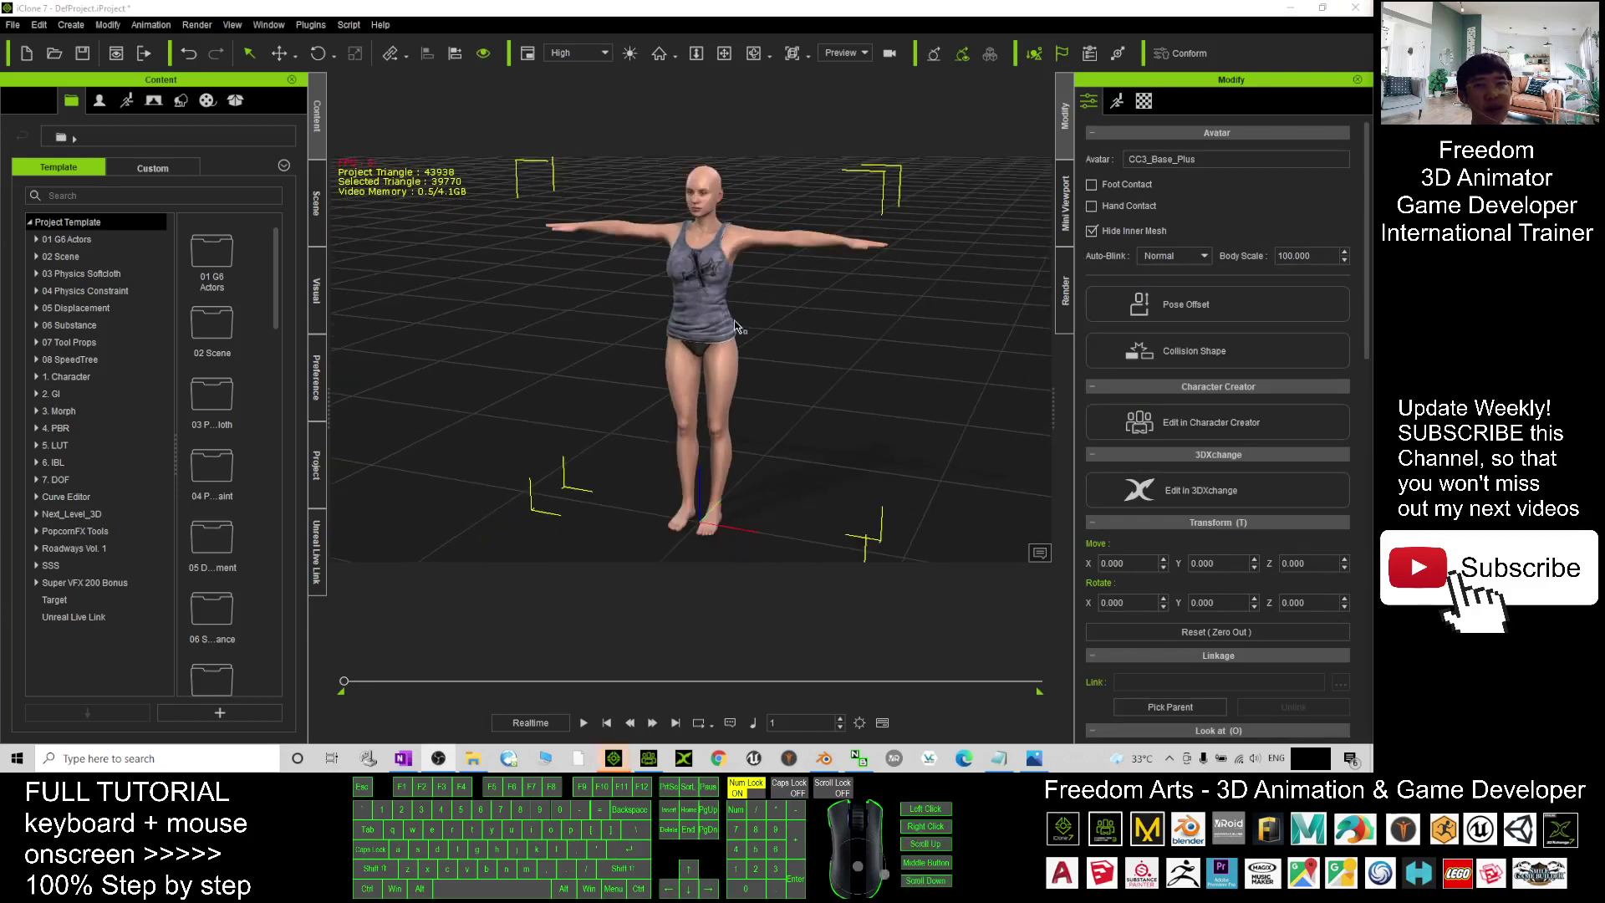
{"action": "left_click", "coordinate": [707, 259]}
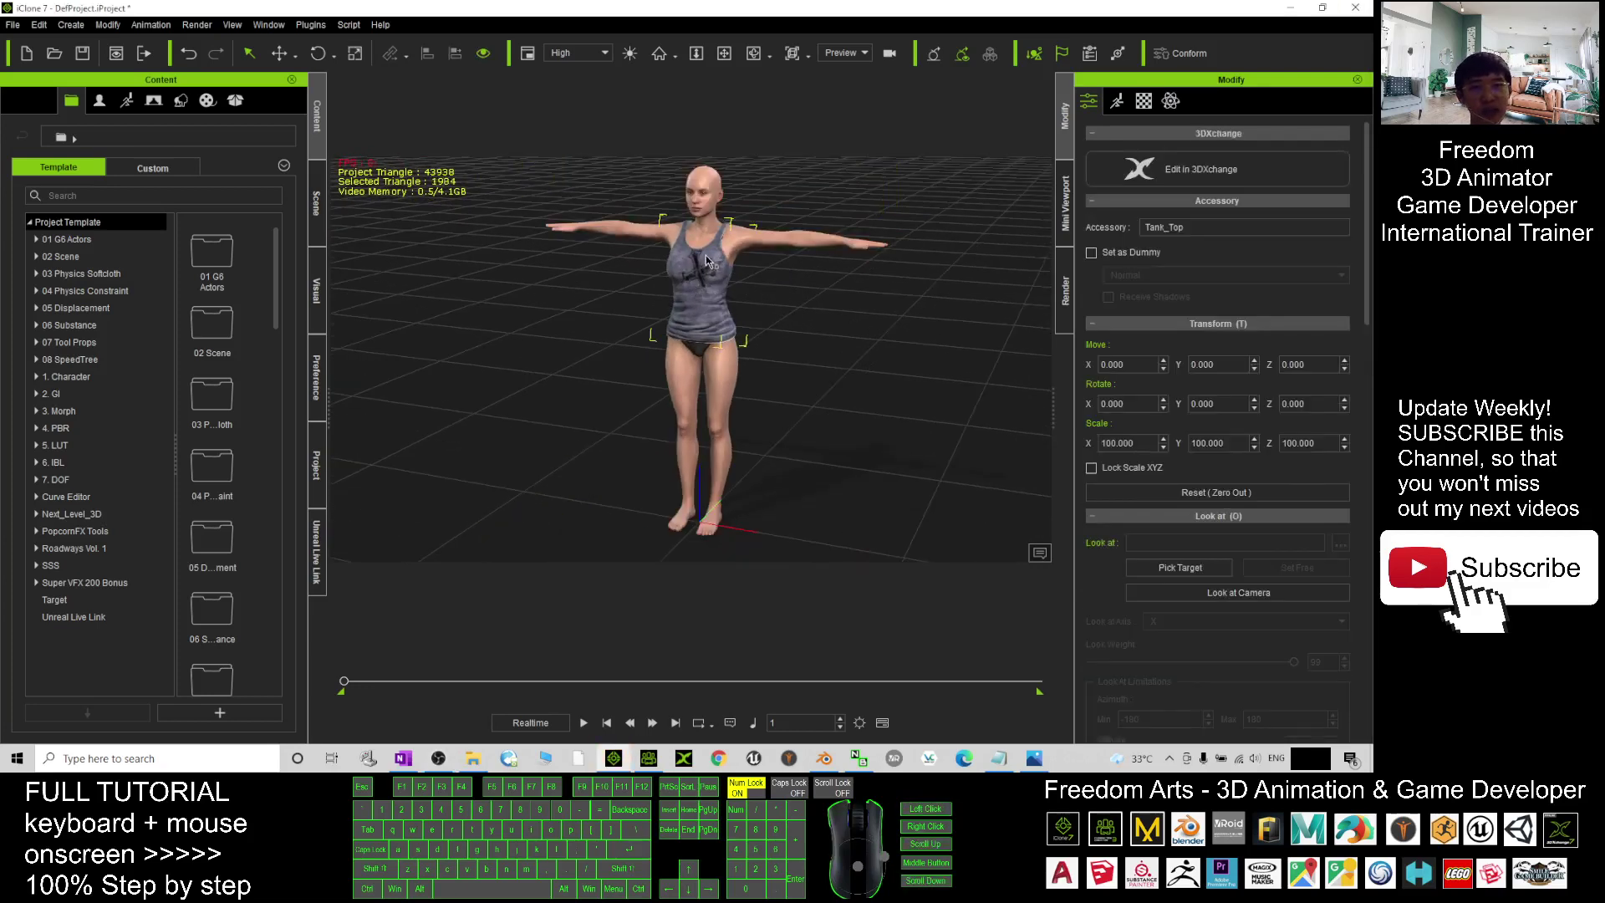
{"action": "scroll", "coordinate": [710, 284], "scroll_direction": "up", "scroll_amount": 5}
{"action": "scroll", "coordinate": [774, 265], "scroll_direction": "down", "scroll_amount": 4}
{"action": "scroll", "coordinate": [767, 262], "scroll_direction": "down", "scroll_amount": 2}
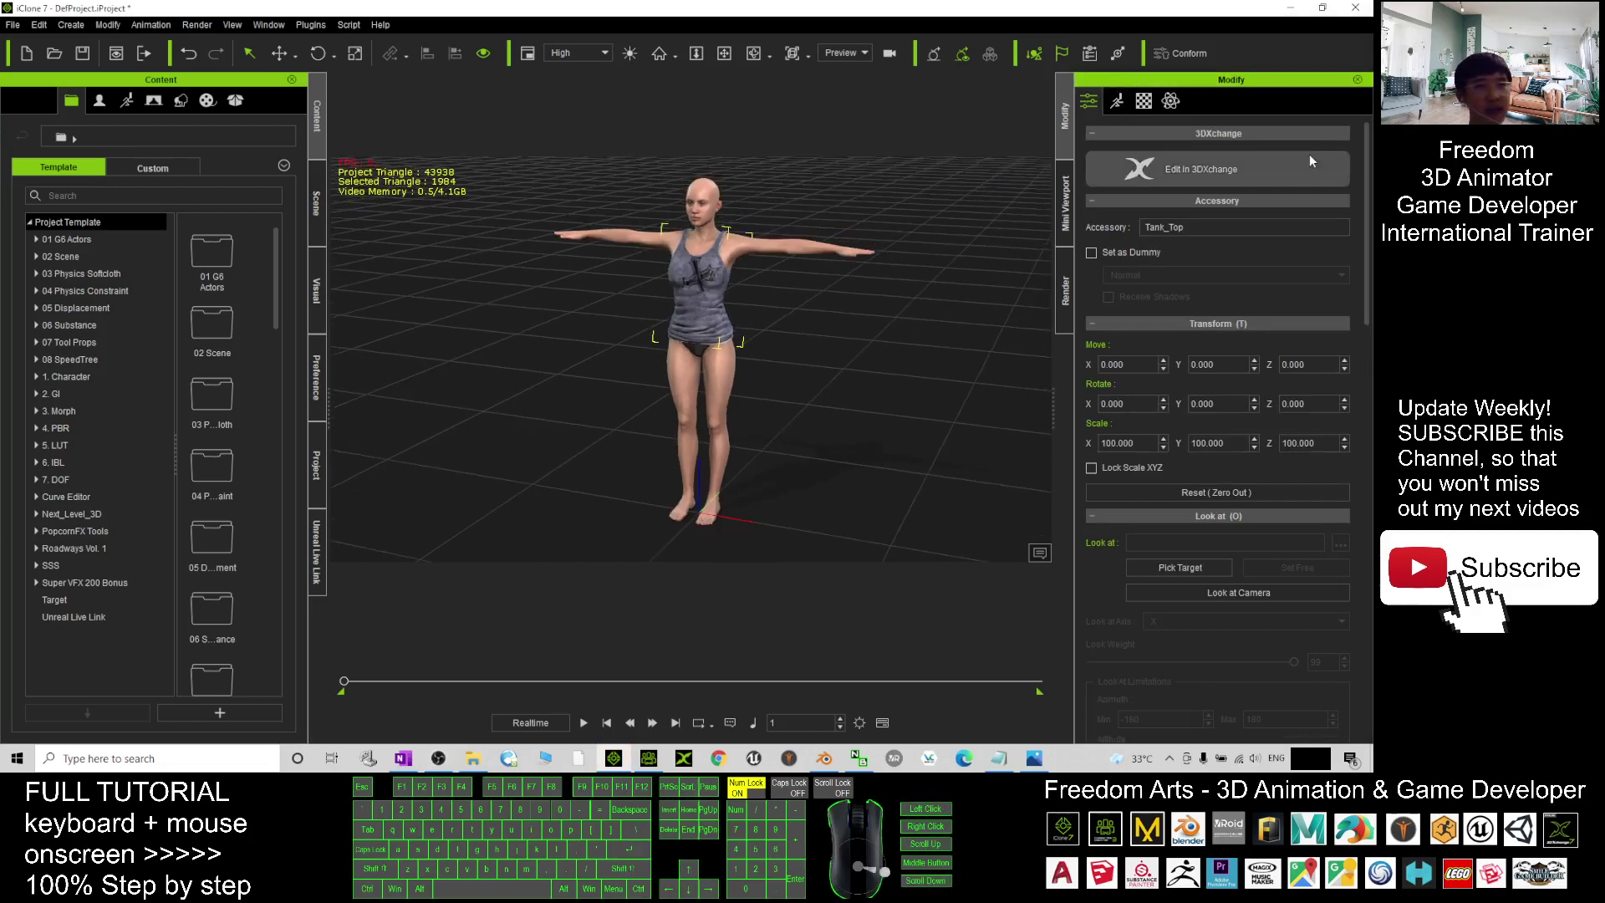
{"action": "left_click_drag", "start_coordinate": [1366, 250], "coordinate": [1366, 392]}
{"action": "scroll", "coordinate": [1336, 364], "scroll_direction": "down", "scroll_amount": 3}
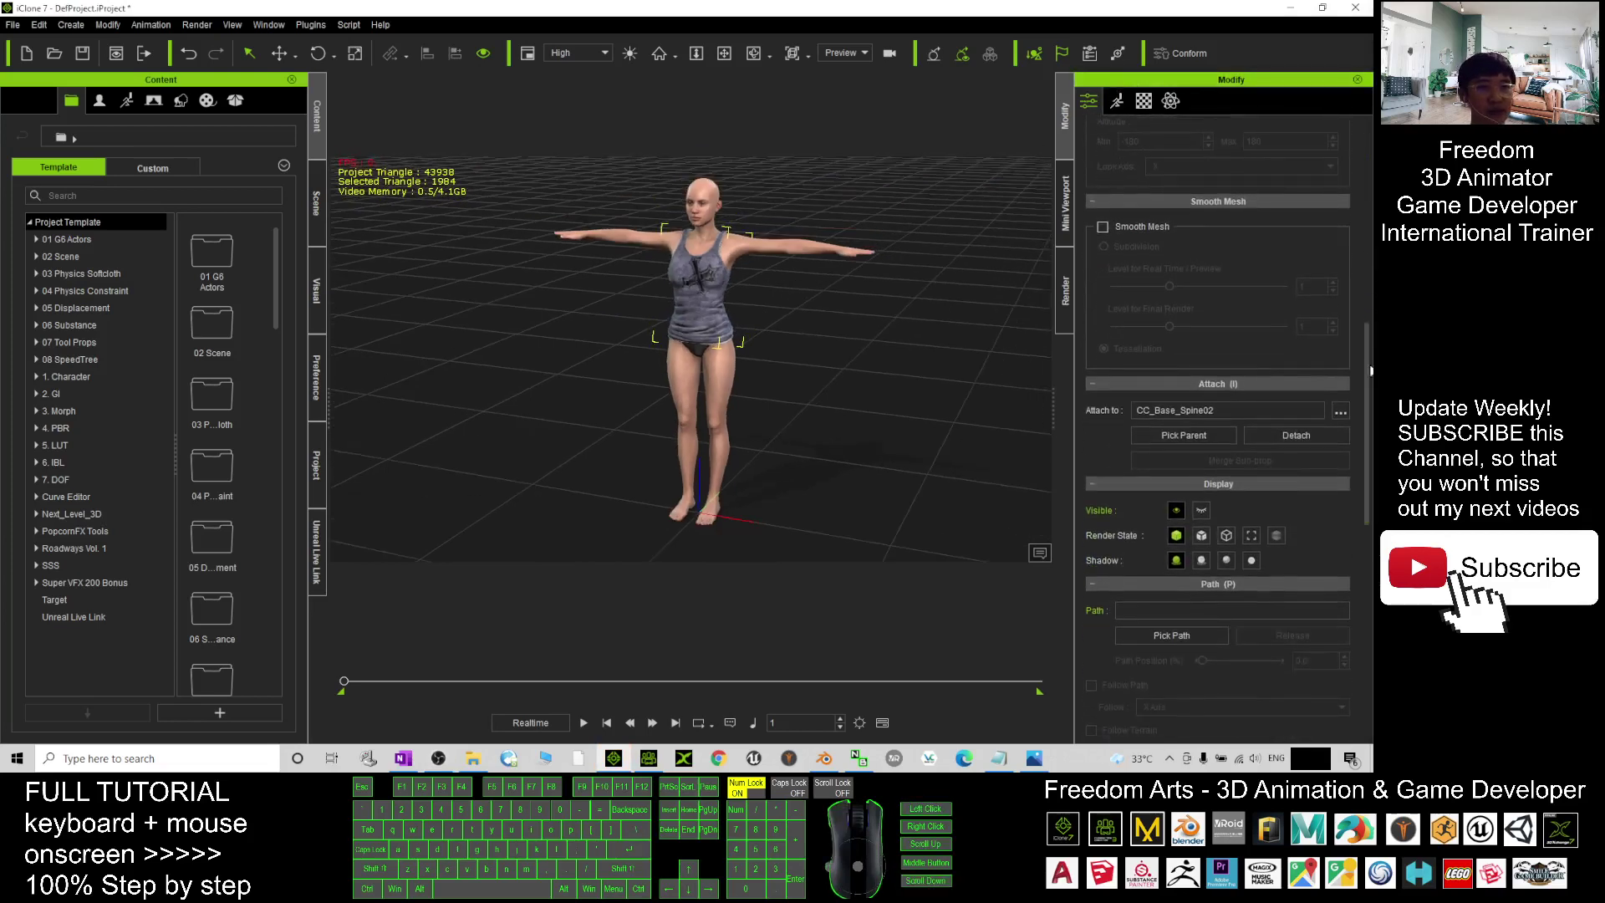
{"action": "scroll", "coordinate": [823, 359], "scroll_direction": "up", "scroll_amount": 3}
{"action": "scroll", "coordinate": [824, 360], "scroll_direction": "down", "scroll_amount": 2}
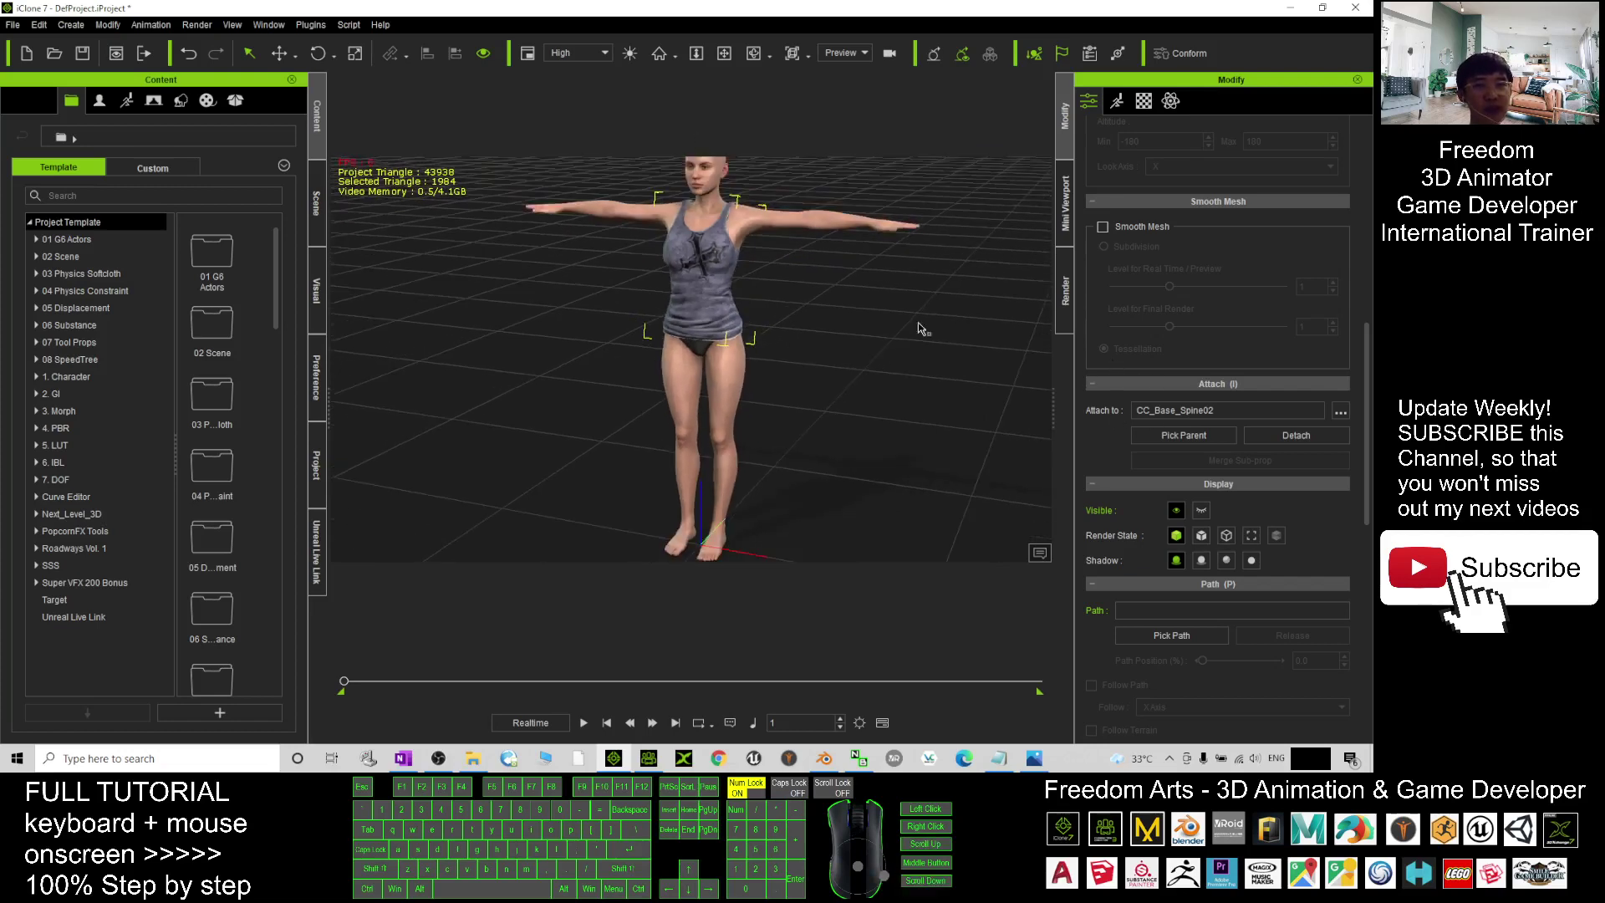
{"action": "left_click", "coordinate": [1297, 436]}
{"action": "left_click", "coordinate": [316, 203]}
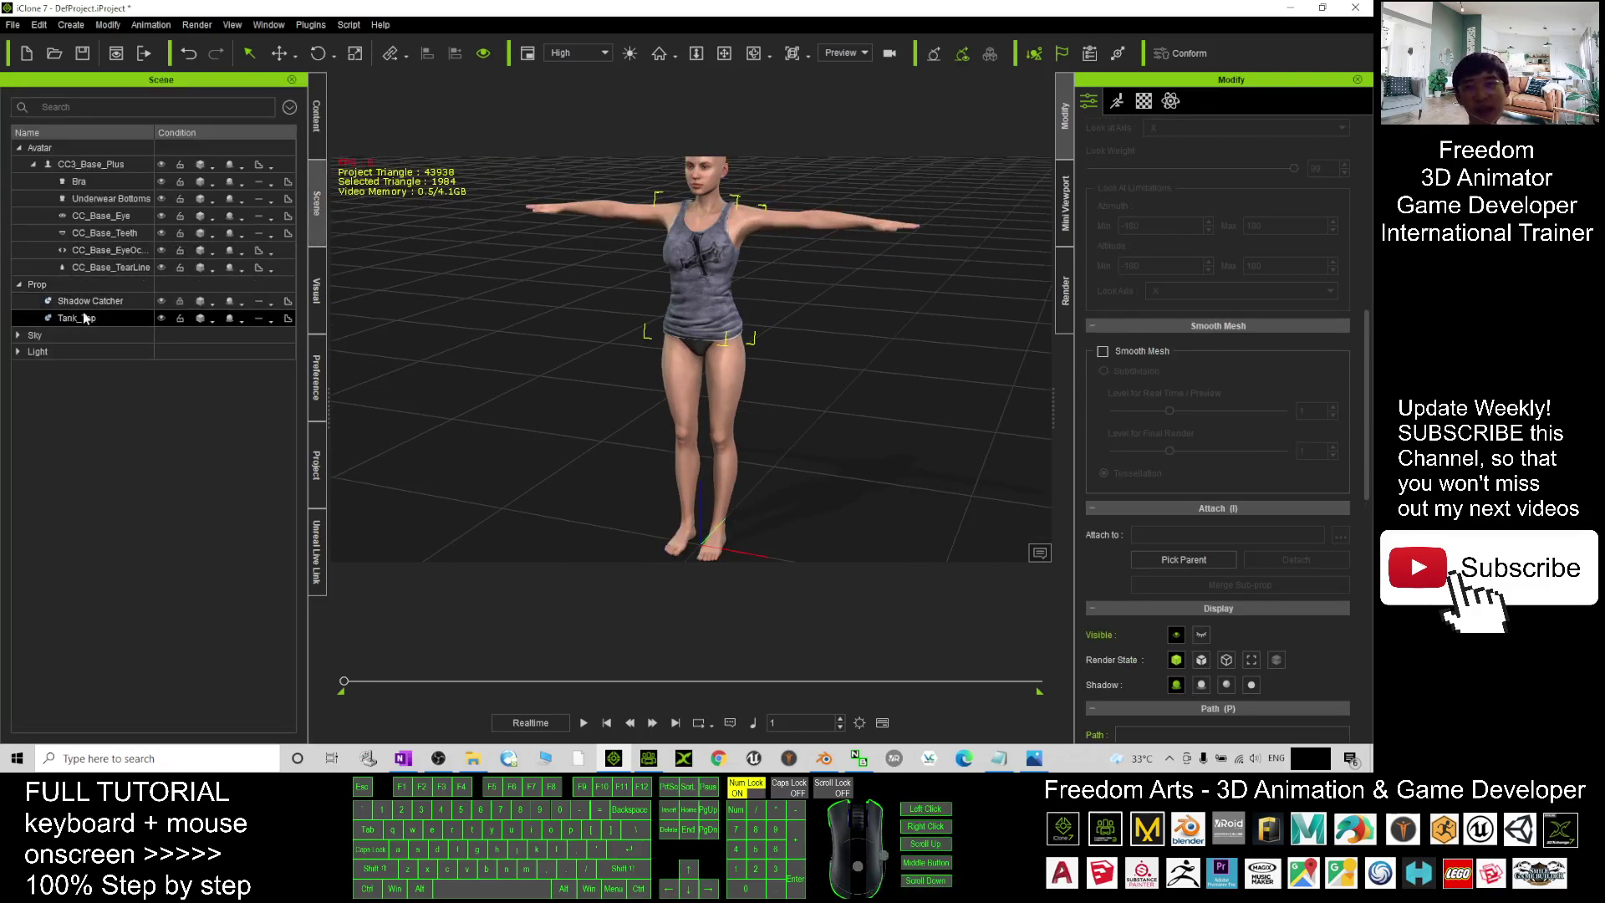
Step: Delete the CC3_Base_Plus avatar and select the remaining Tank_Top prop in the view
{"action": "left_click", "coordinate": [77, 166]}
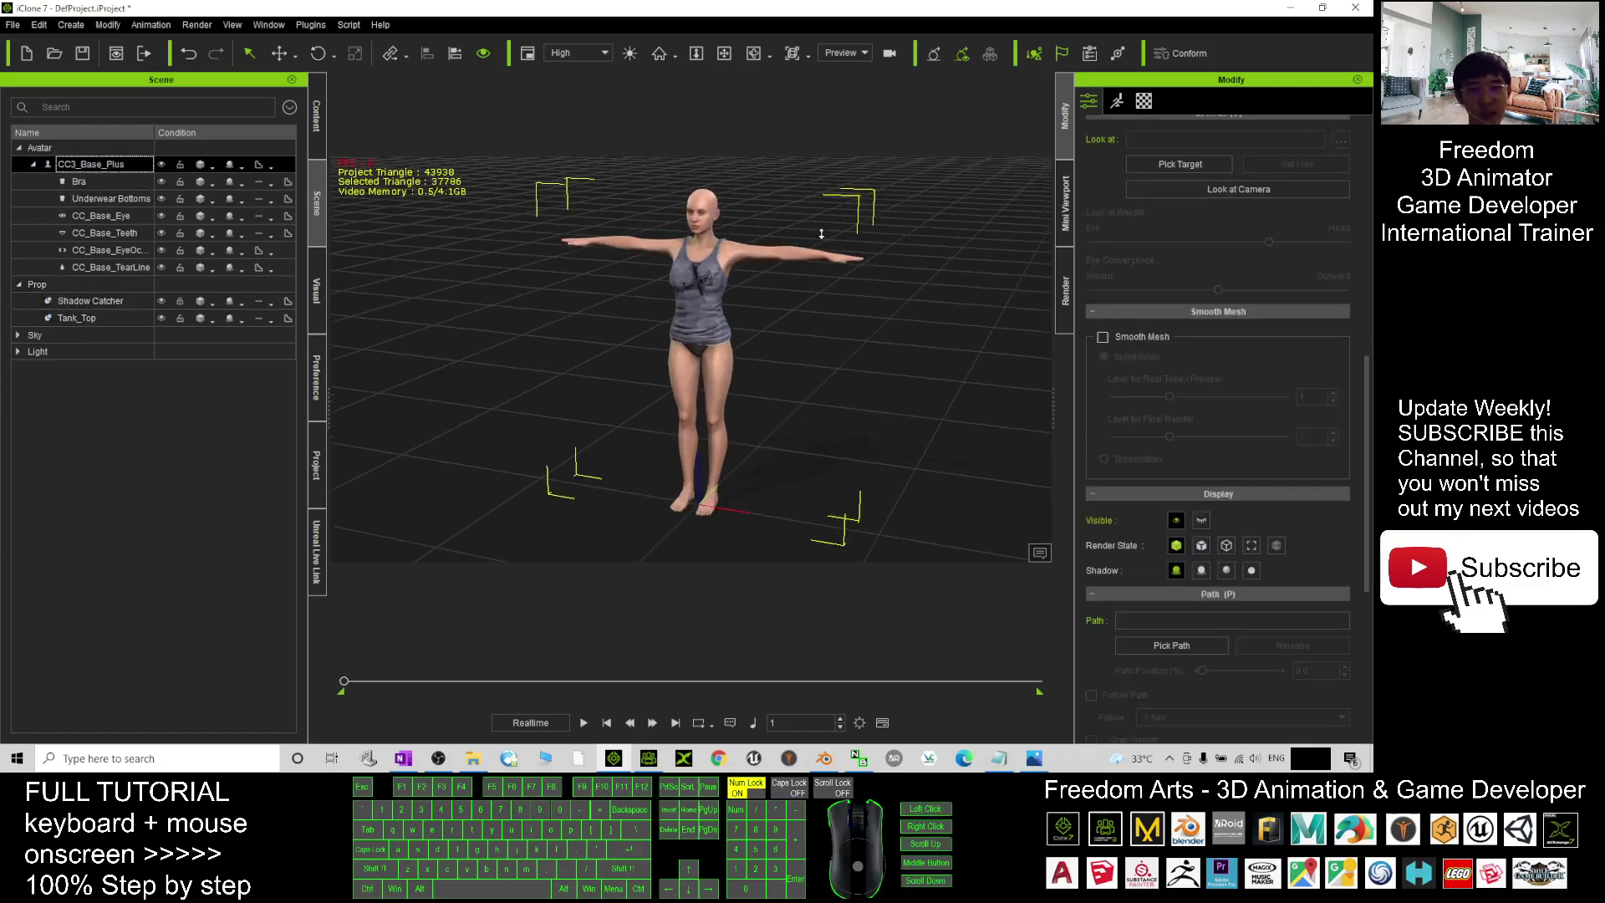
{"action": "key", "text": "Delete"}
{"action": "scroll", "coordinate": [813, 268], "scroll_direction": "up", "scroll_amount": 4}
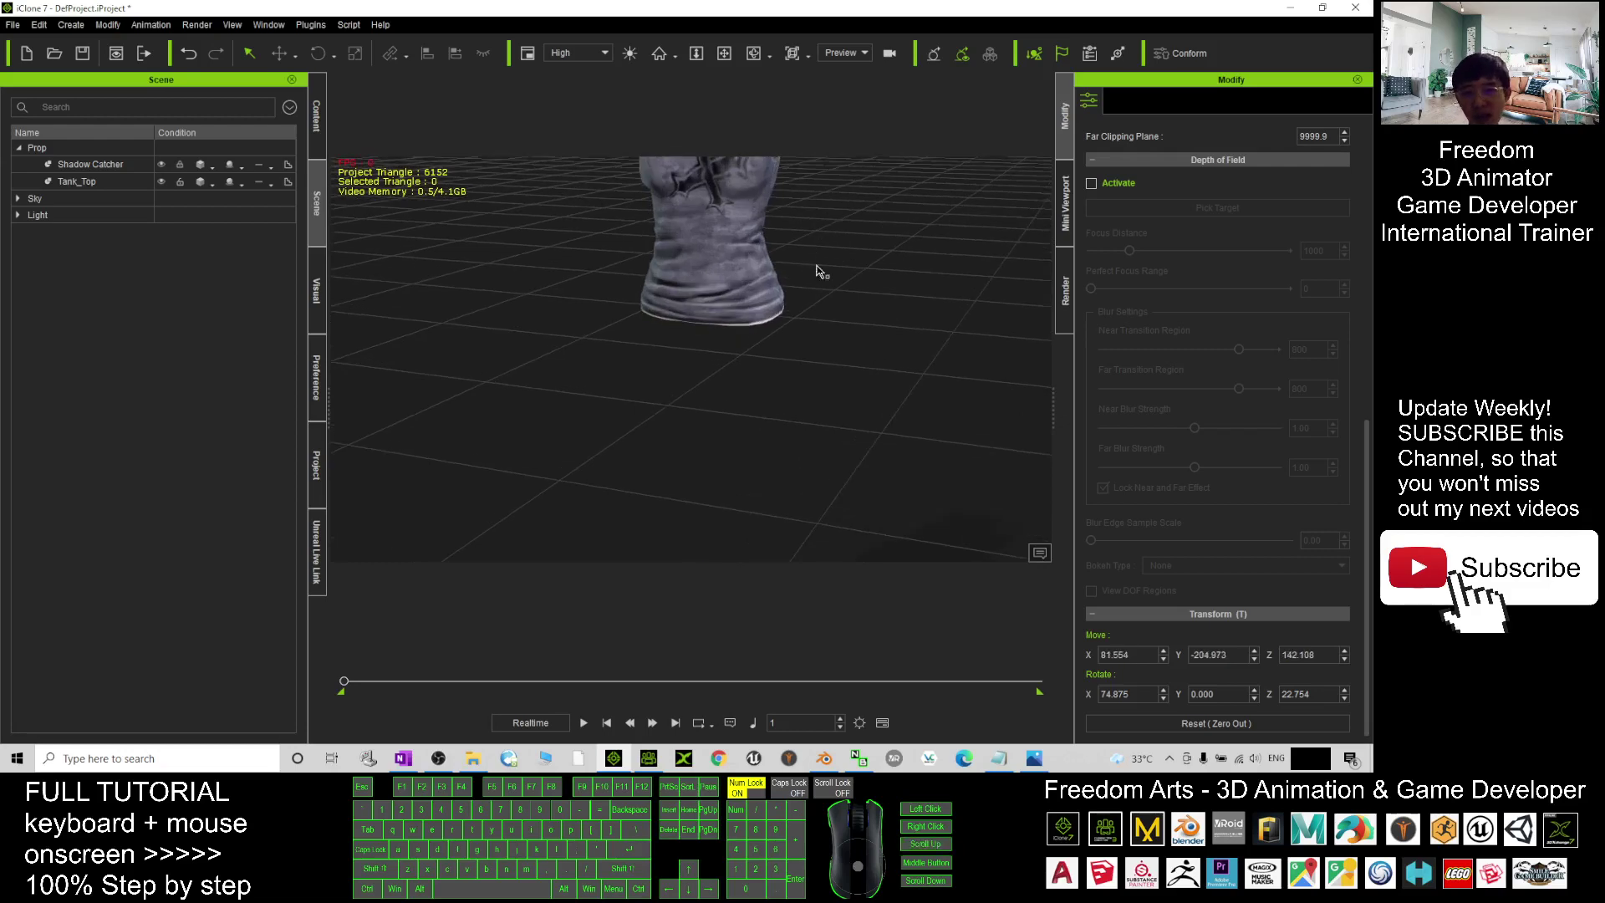
{"action": "left_click_drag", "start_coordinate": [831, 268], "coordinate": [718, 347]}
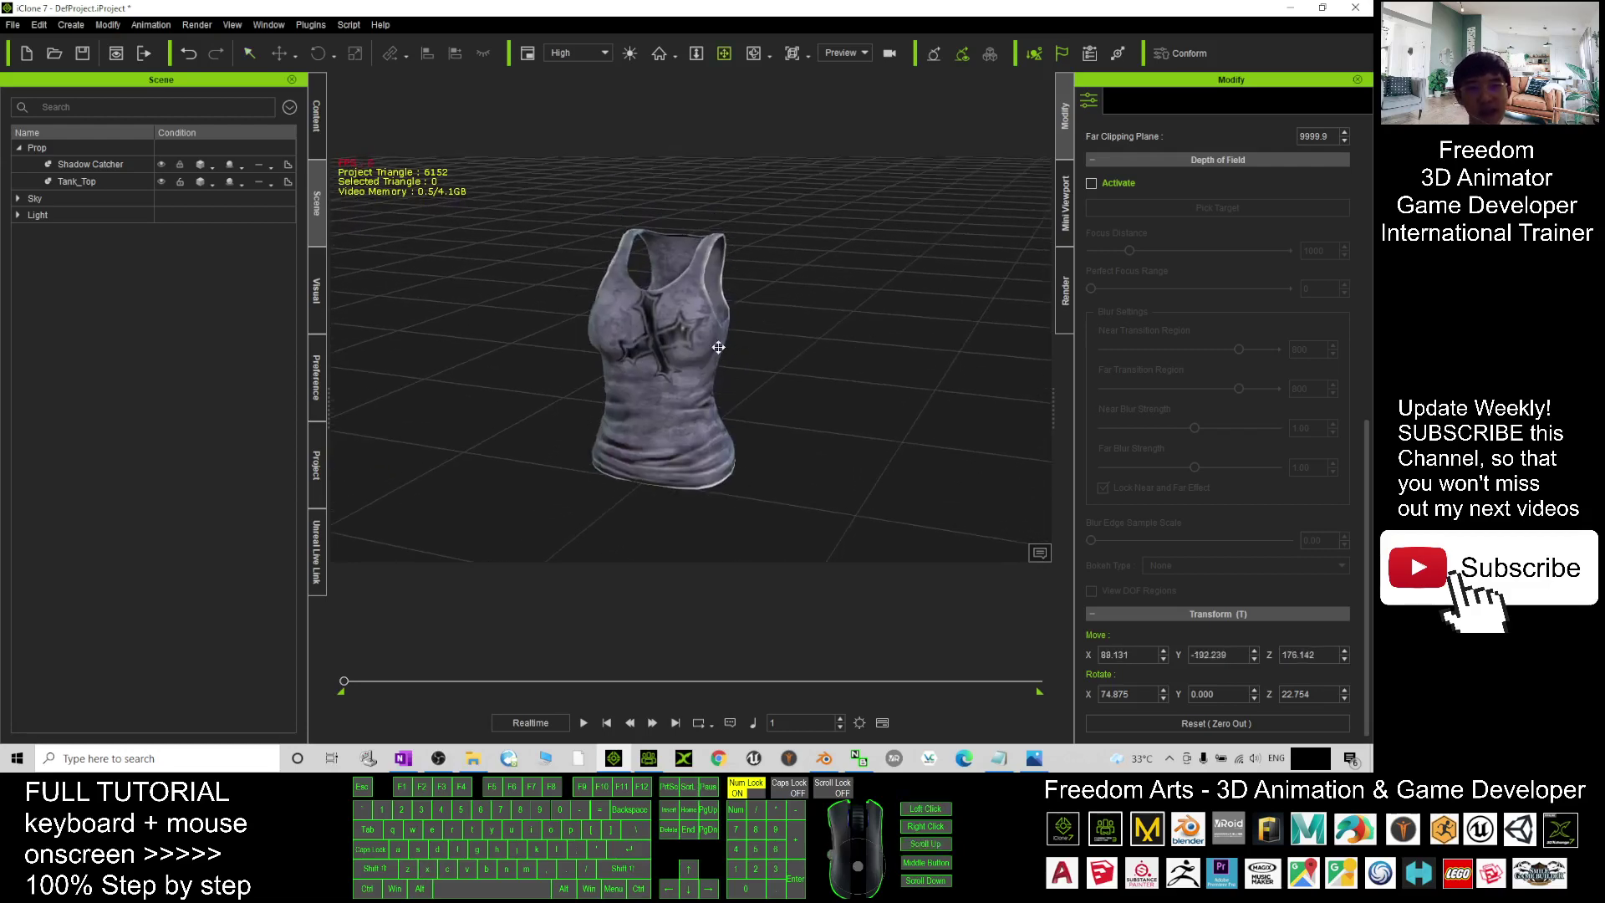
{"action": "key", "text": "q"}
{"action": "left_click", "coordinate": [718, 347]}
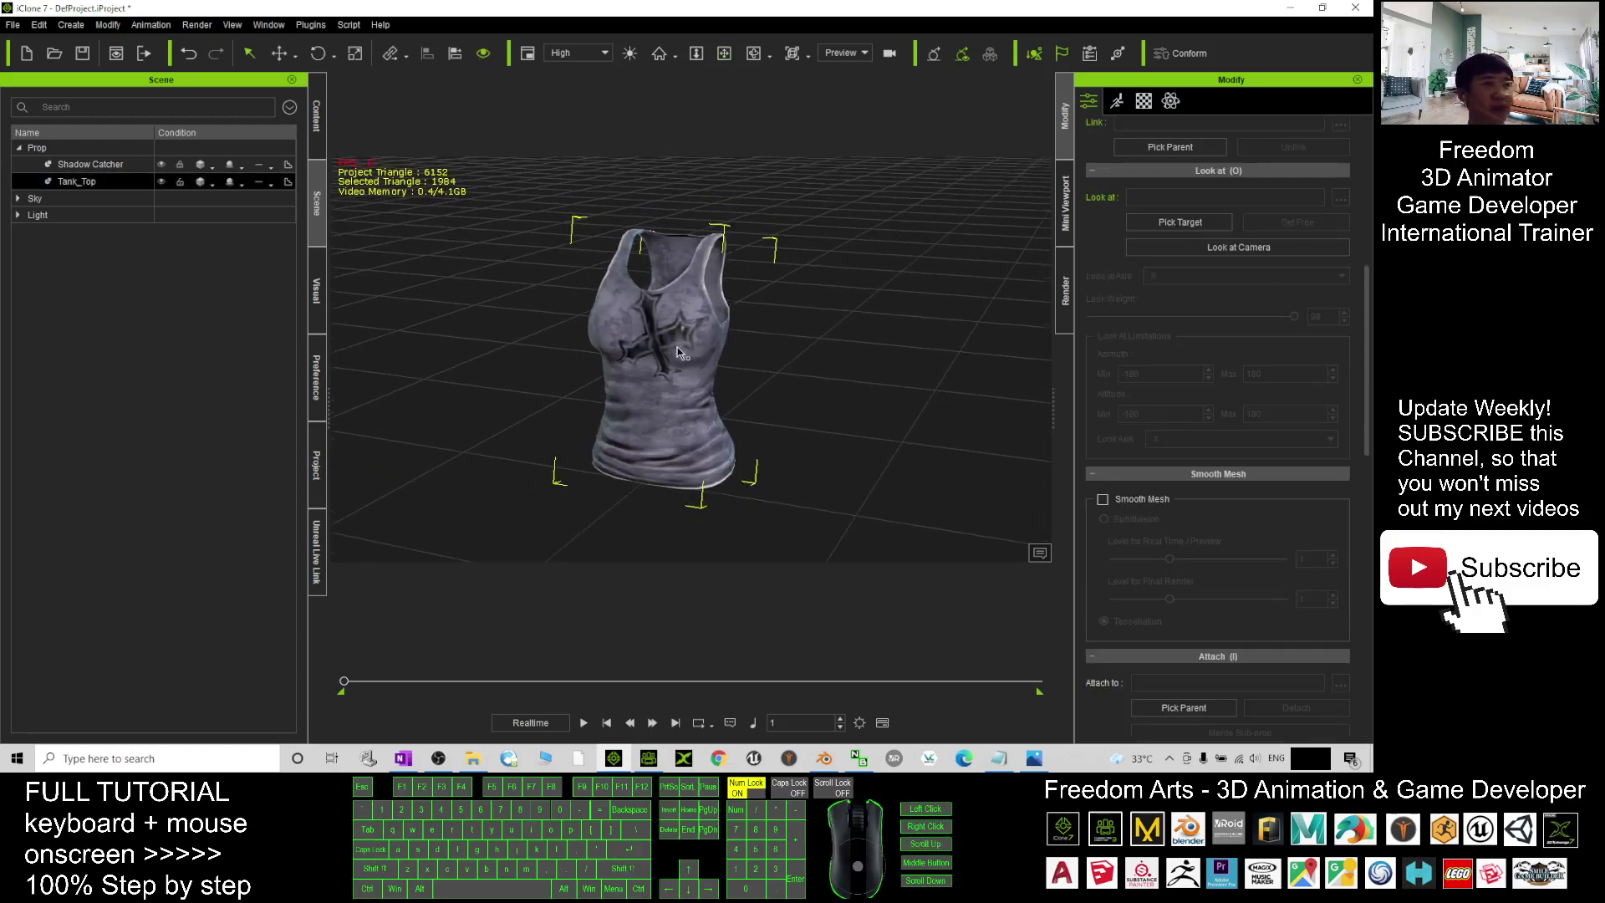
{"action": "scroll", "coordinate": [809, 354], "scroll_direction": "down", "scroll_amount": 5}
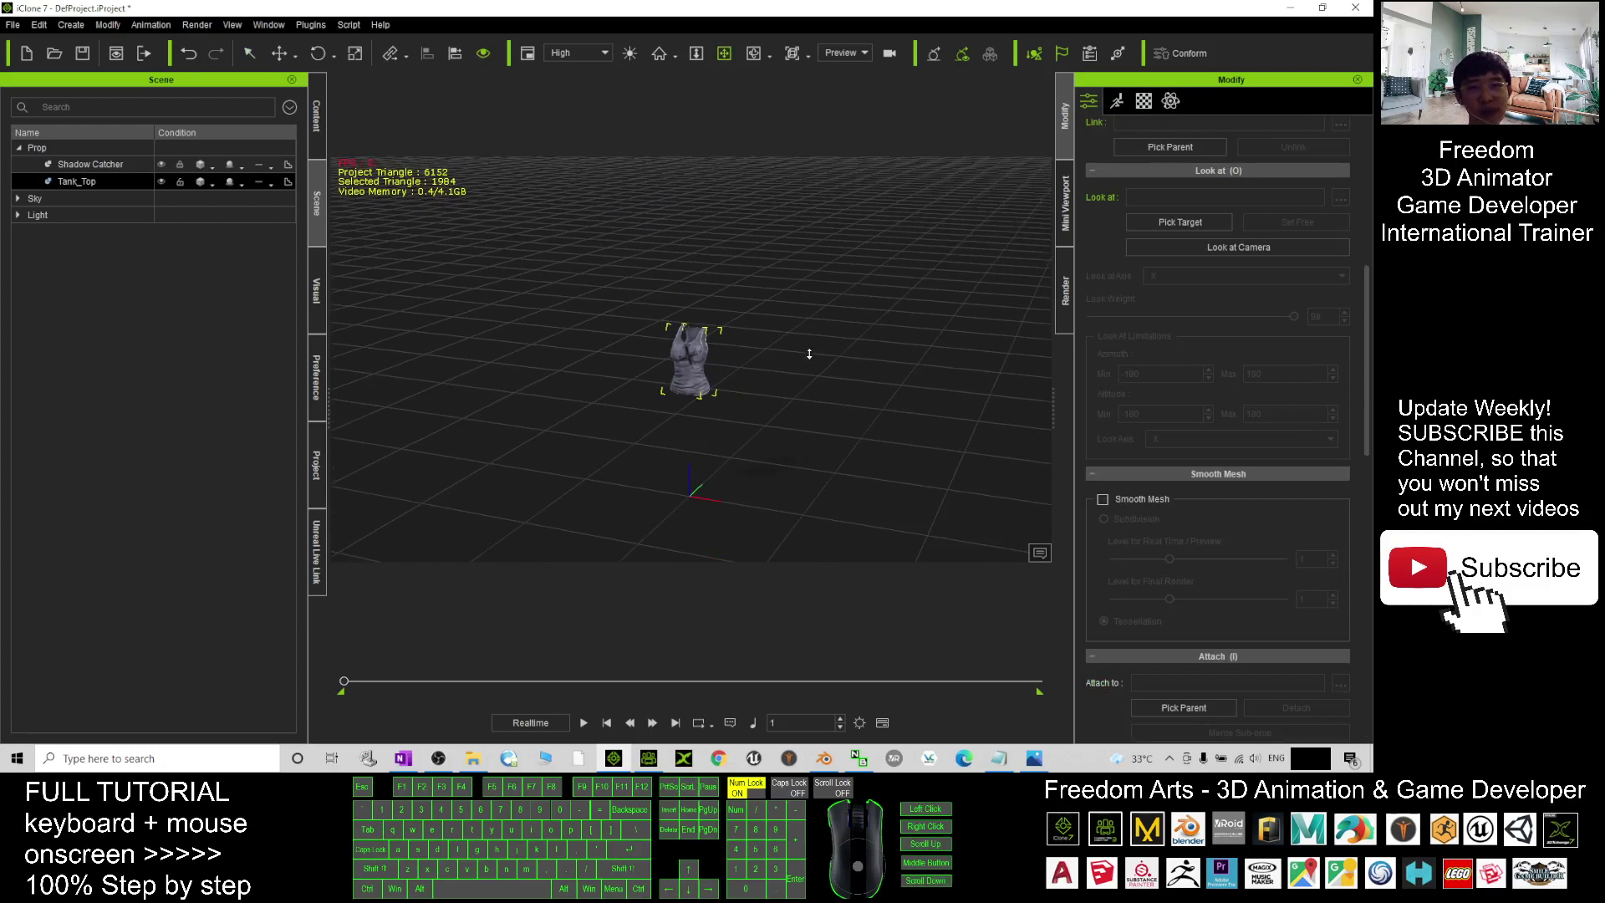
{"action": "scroll", "coordinate": [809, 353], "scroll_direction": "up", "scroll_amount": 3}
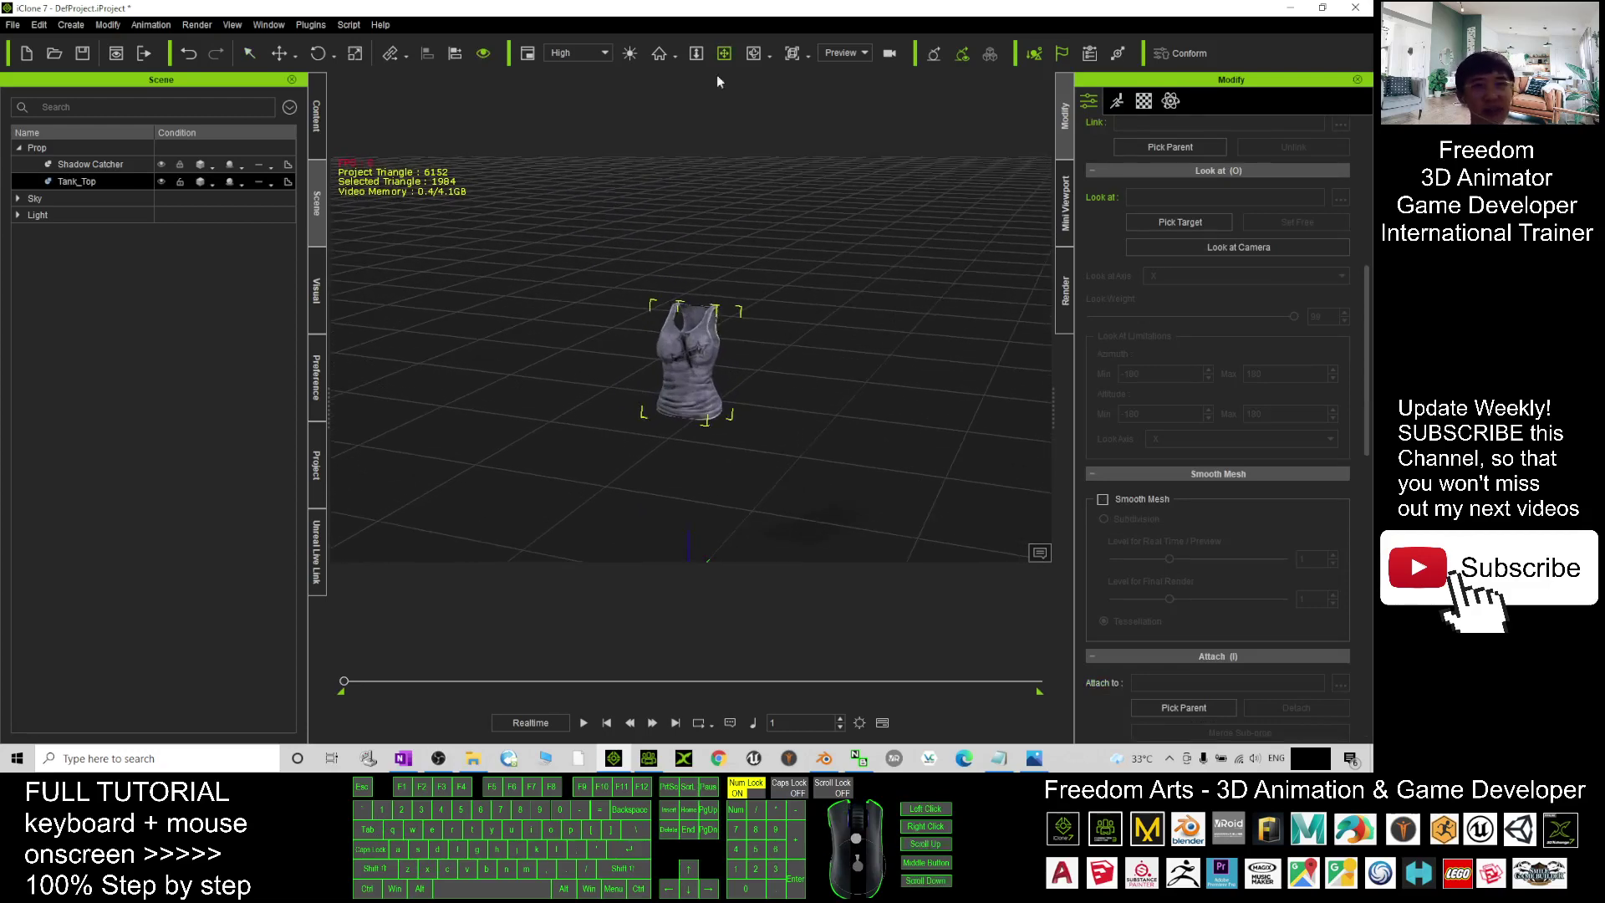
Step: Shrink iClone 7 to a floating window, hide the other windows and open the File menu
{"action": "left_click_drag", "start_coordinate": [698, 8], "coordinate": [772, 82]}
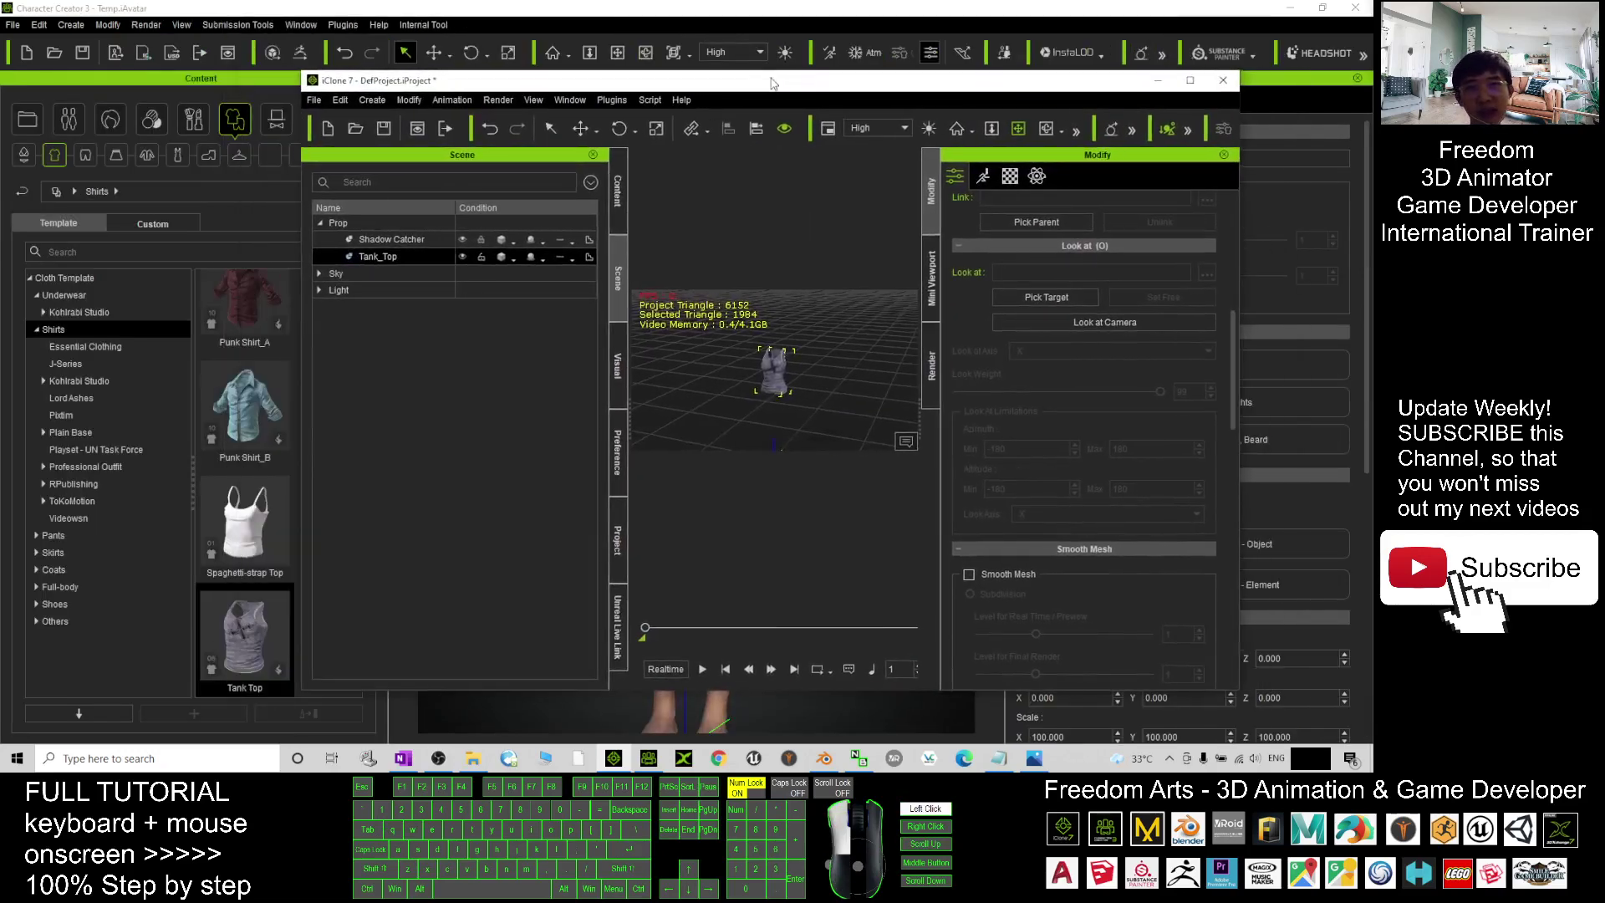
{"action": "left_click", "coordinate": [1287, 8]}
{"action": "left_click", "coordinate": [1287, 7]}
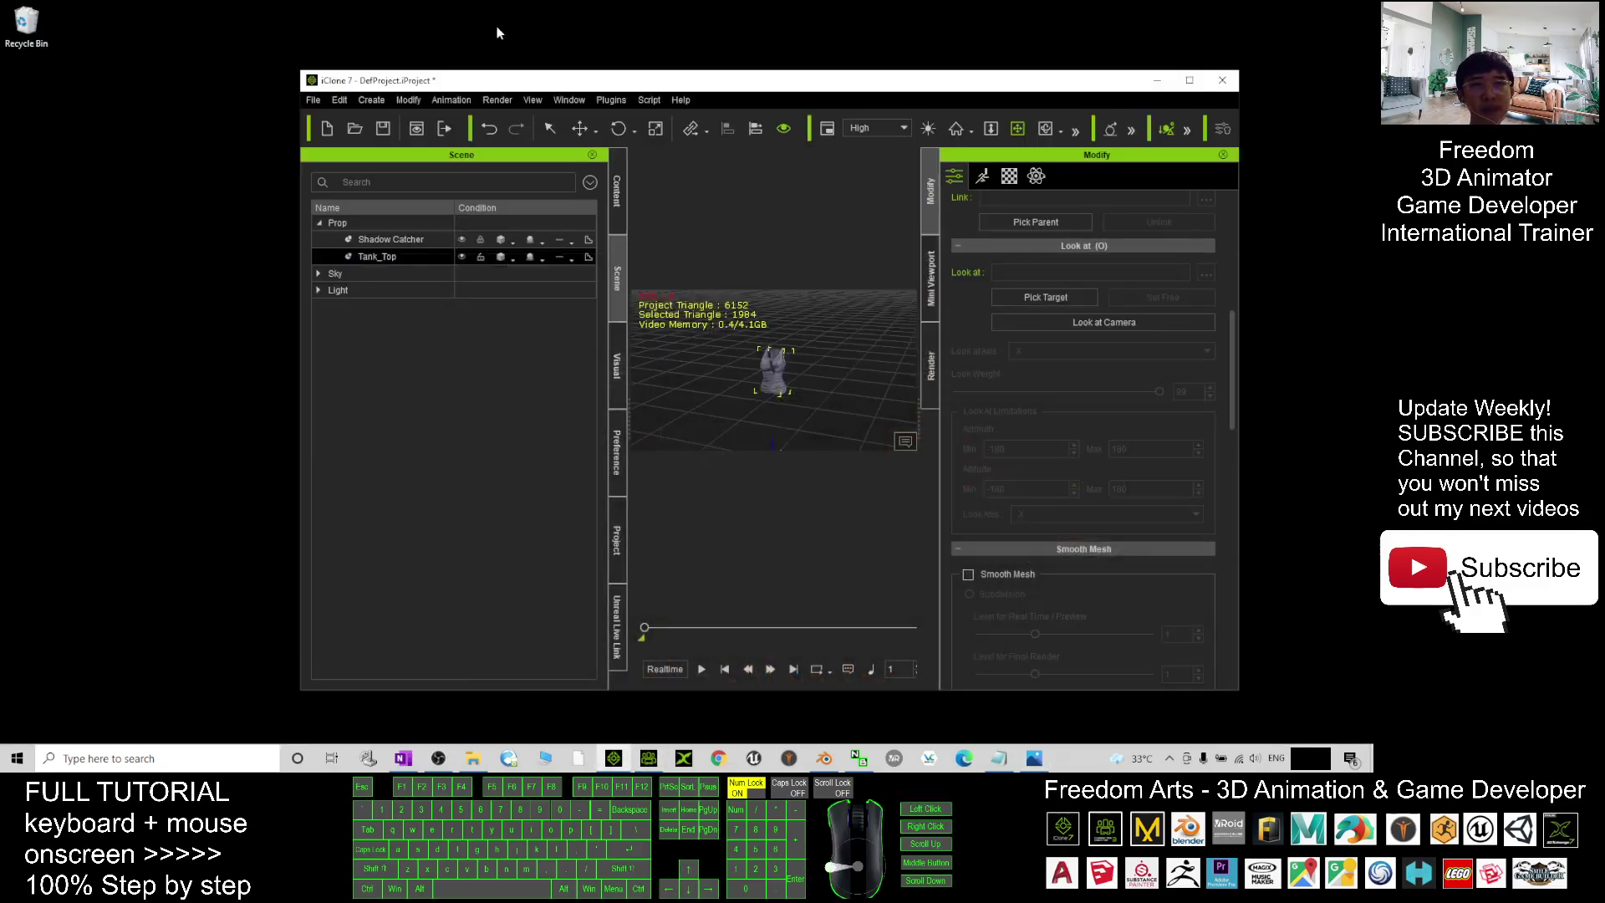
{"action": "left_click", "coordinate": [313, 99]}
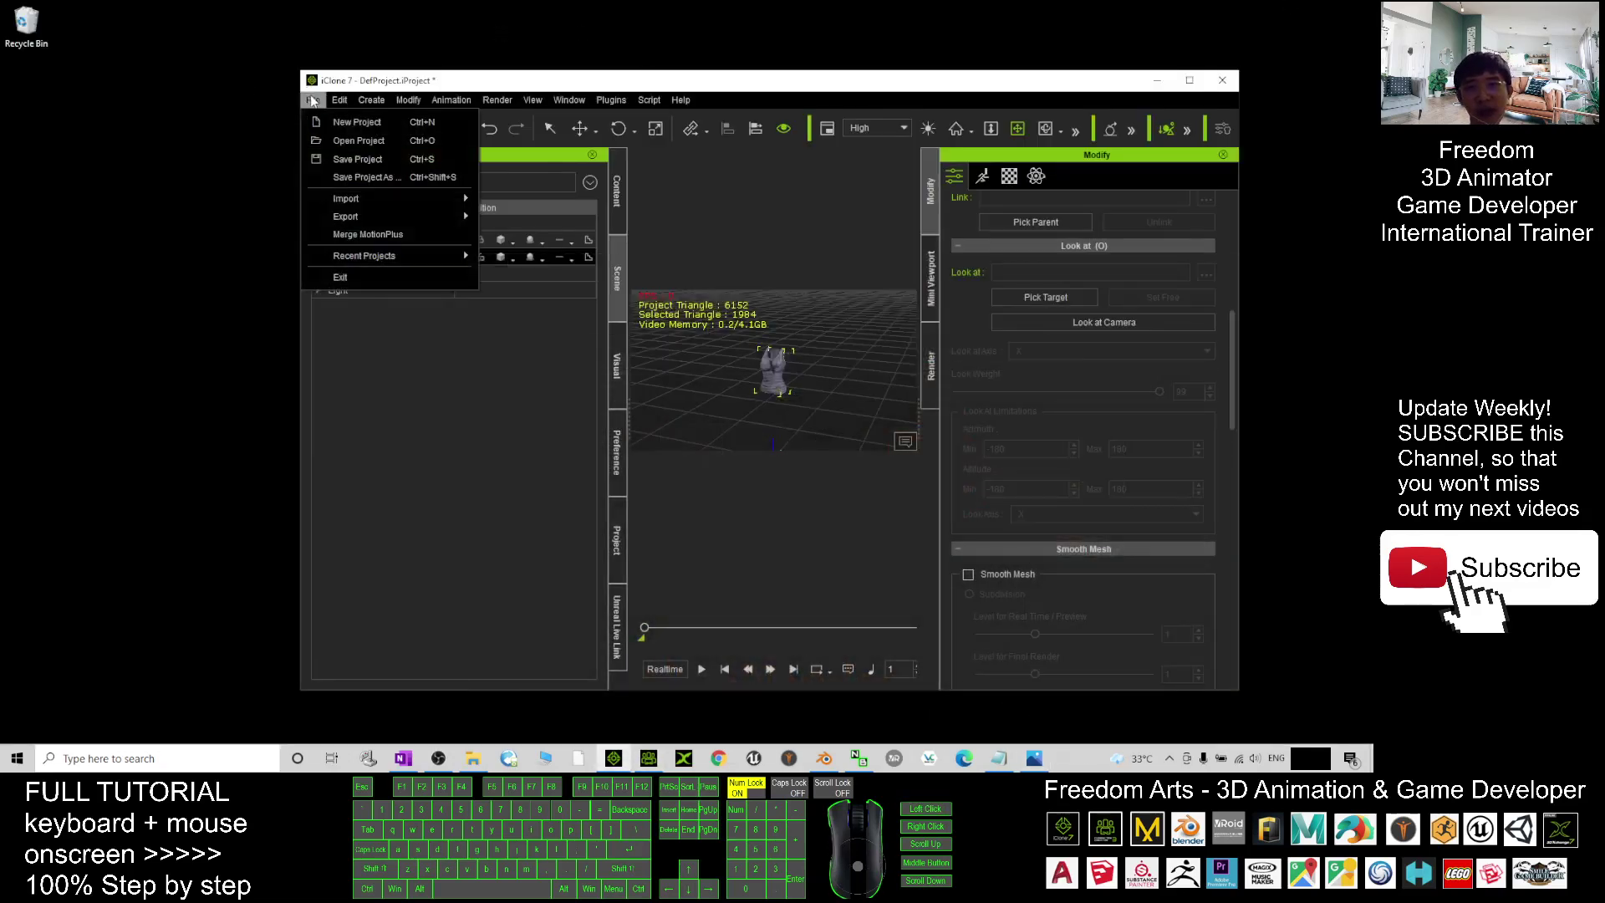
Step: Set up FBX export with the Blender target tool preset and Embed Textures enabled
{"action": "mouse_move", "coordinate": [370, 219]}
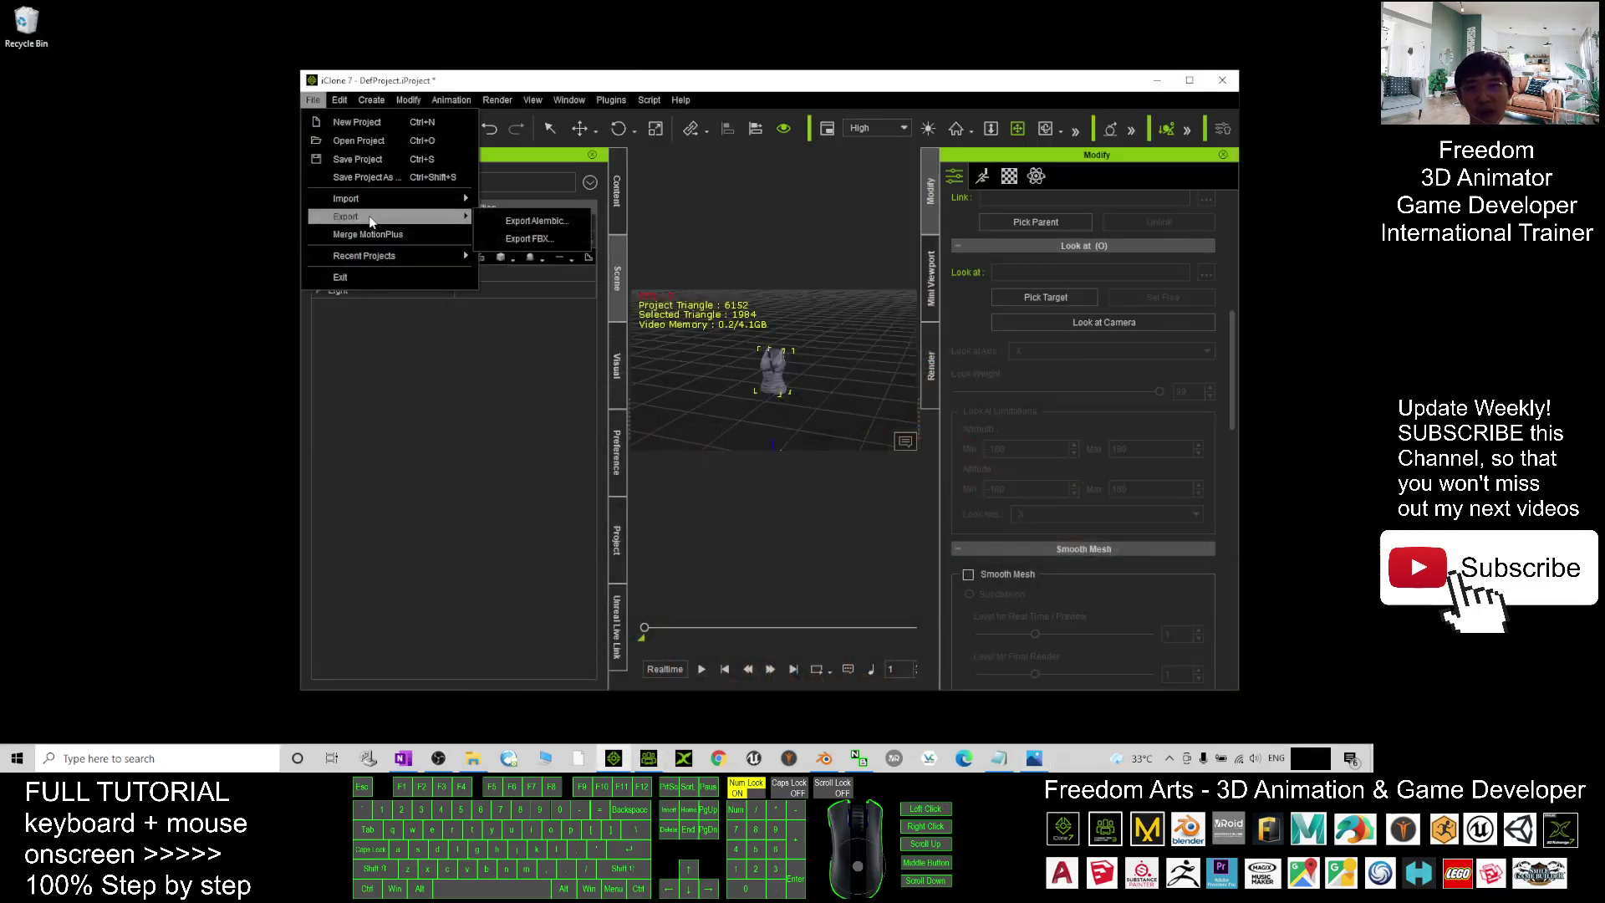
{"action": "left_click", "coordinate": [534, 239]}
{"action": "left_click", "coordinate": [794, 229]}
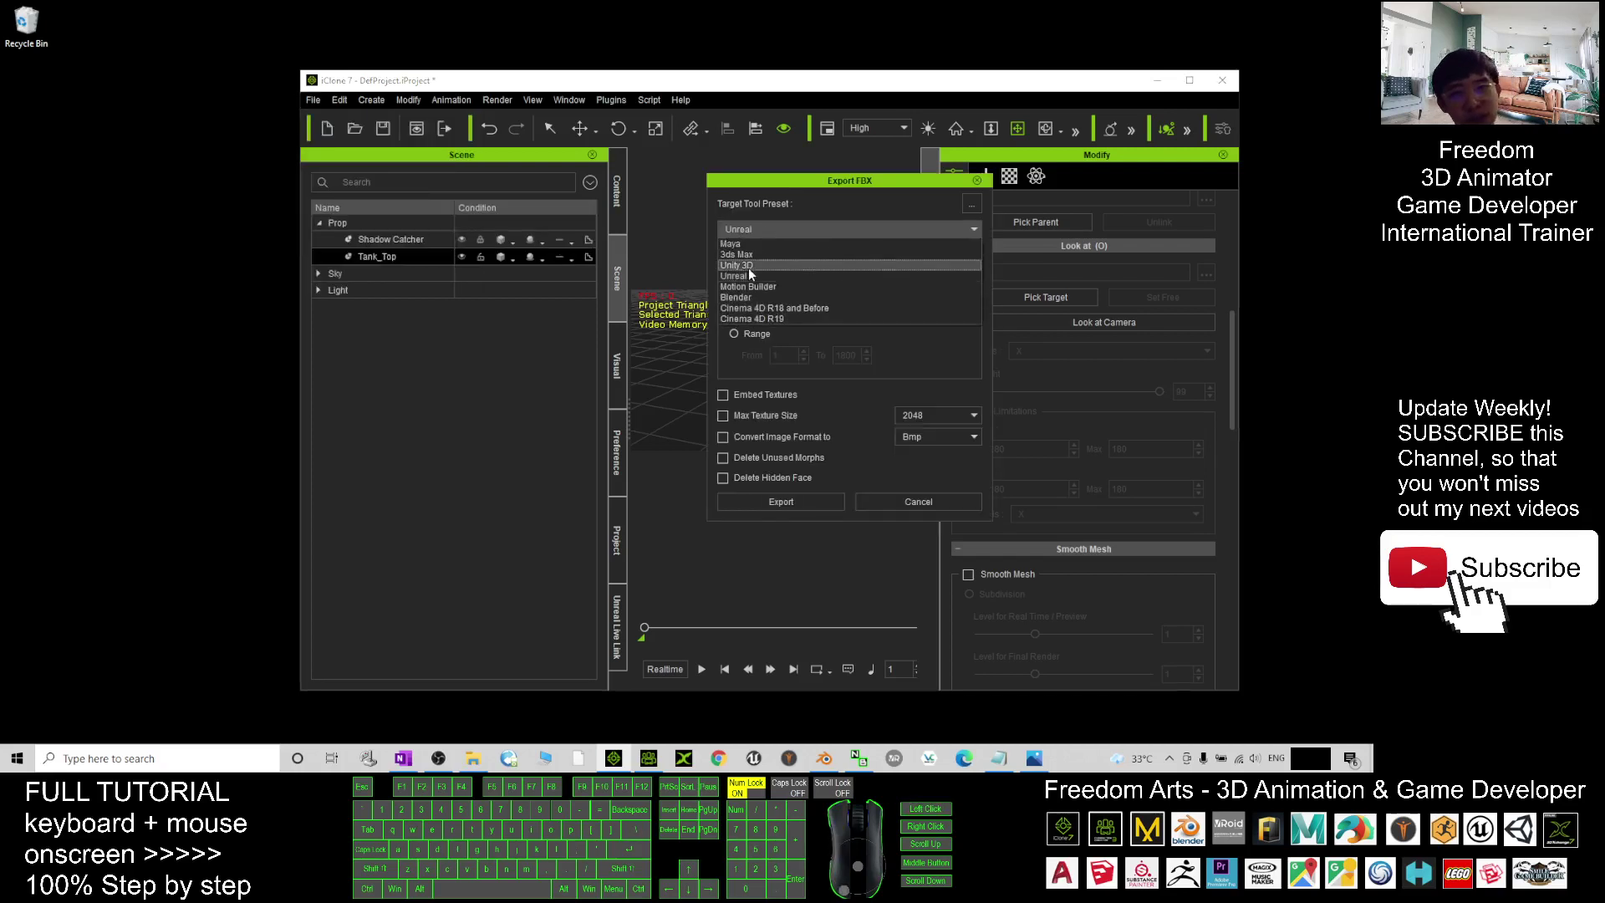
{"action": "left_click", "coordinate": [734, 298]}
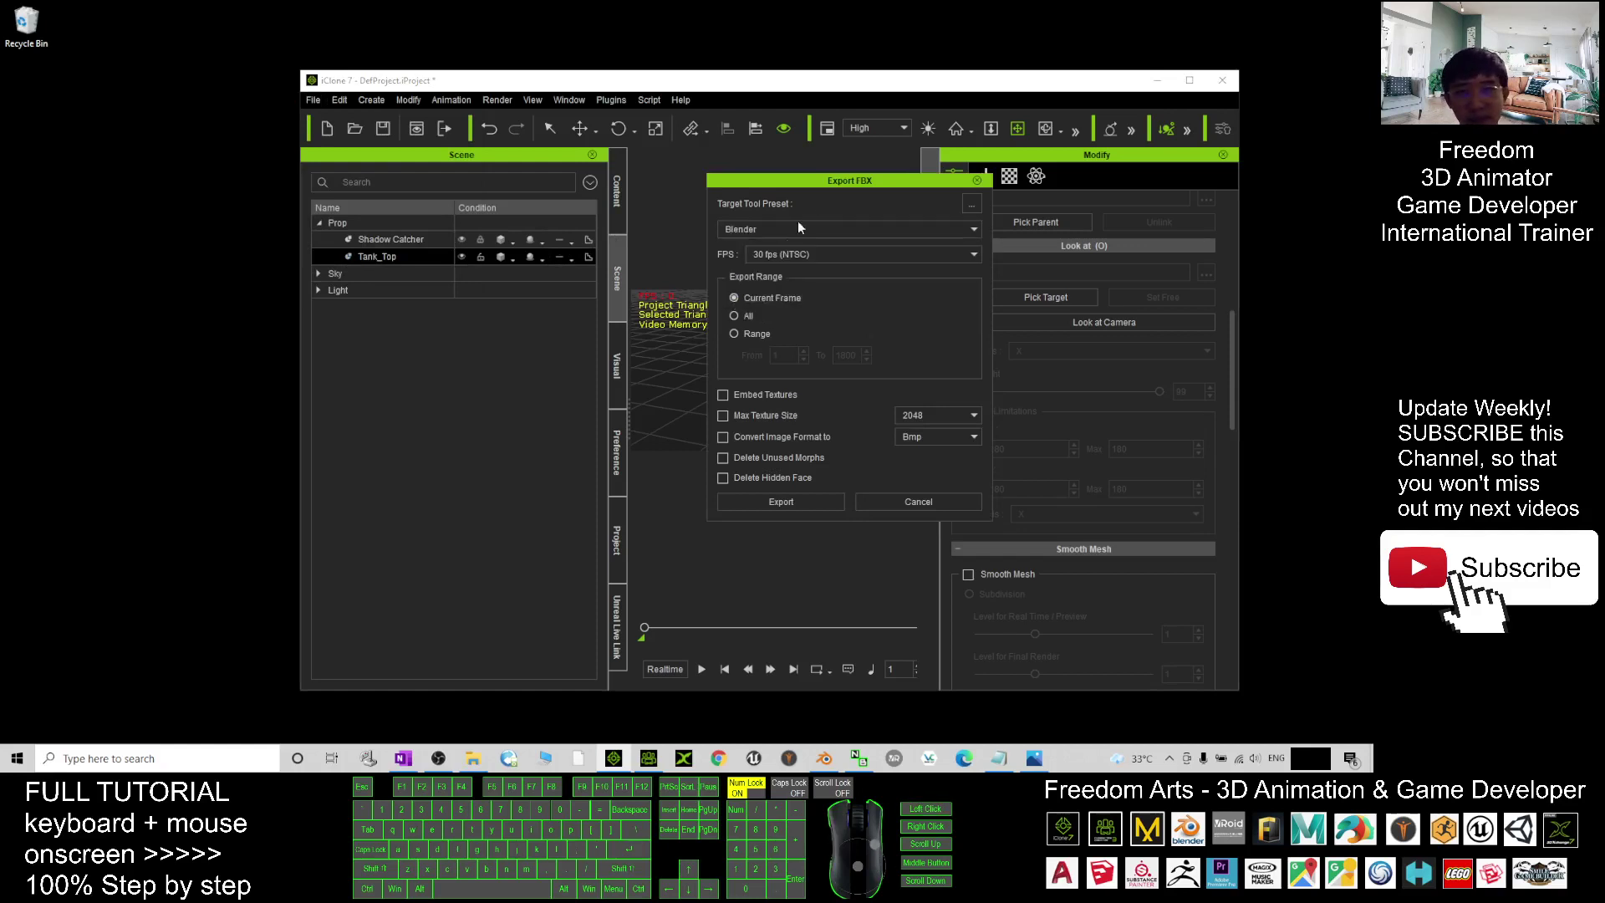
{"action": "left_click", "coordinate": [734, 395]}
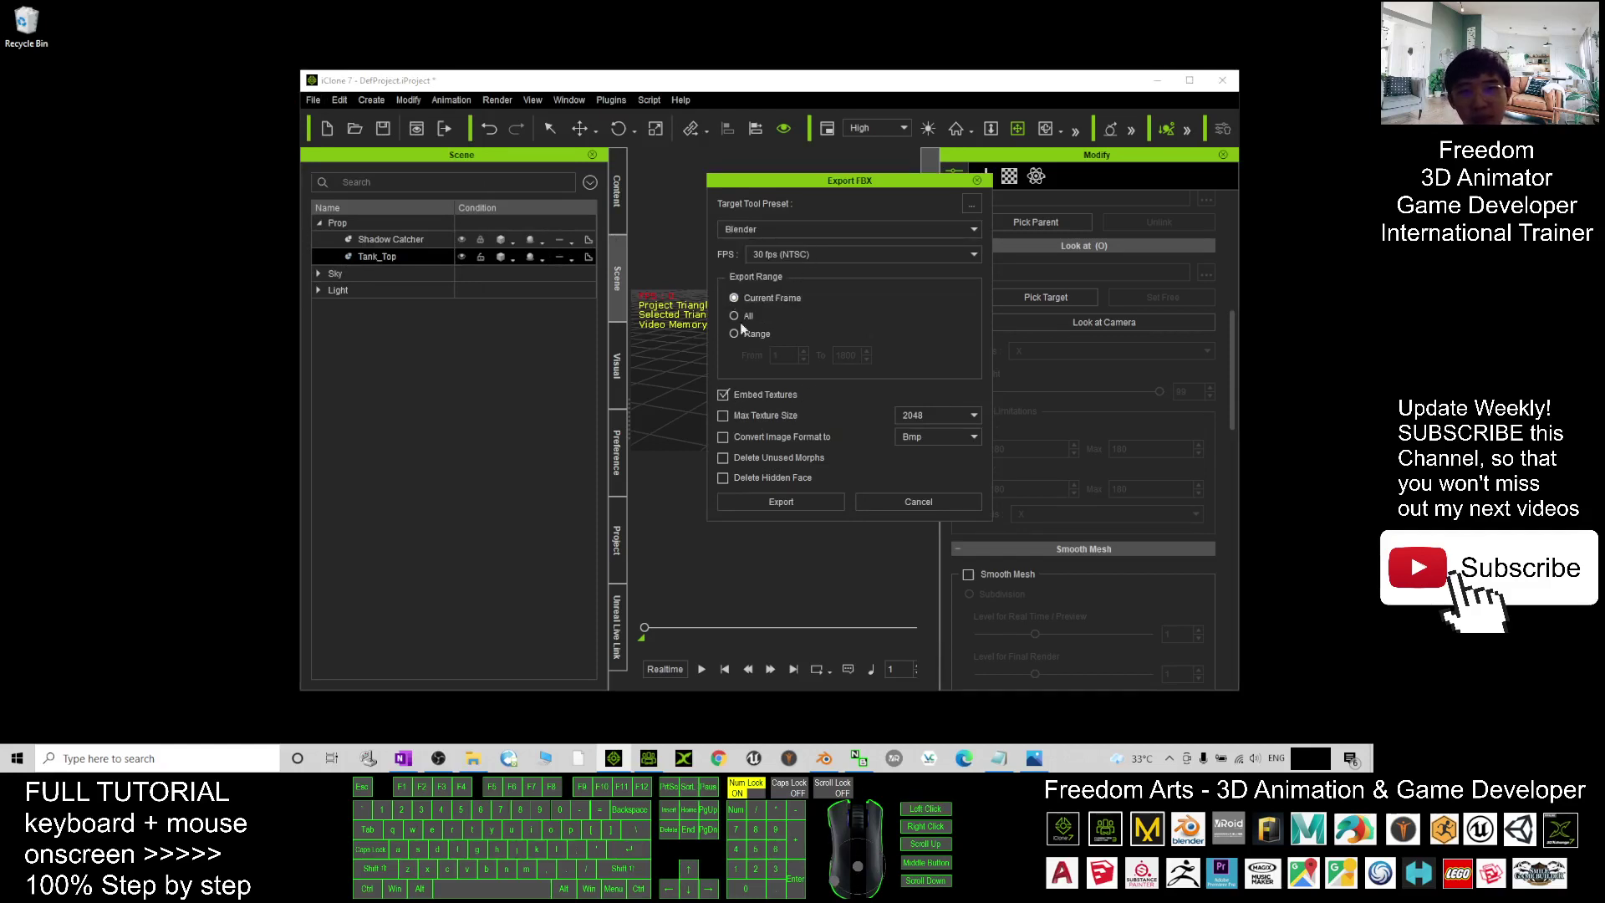
Step: Save the export to the Desktop as tank top.fbx
{"action": "left_click", "coordinate": [753, 508]}
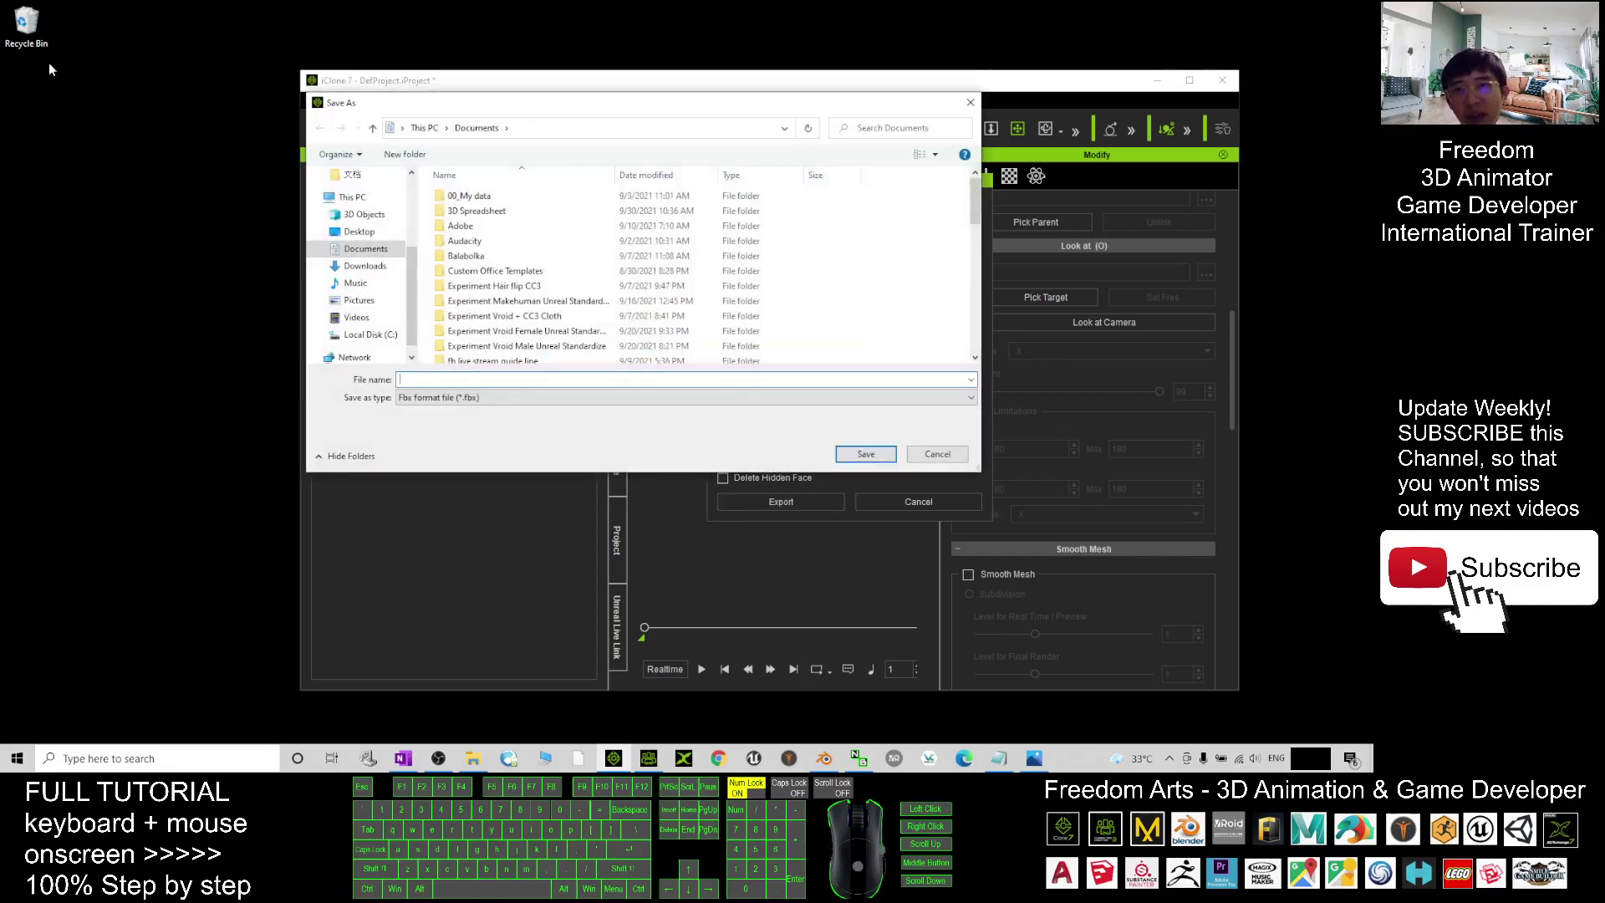
{"action": "left_click", "coordinate": [364, 231]}
{"action": "left_click", "coordinate": [427, 382]}
{"action": "type", "text": "tank top"}
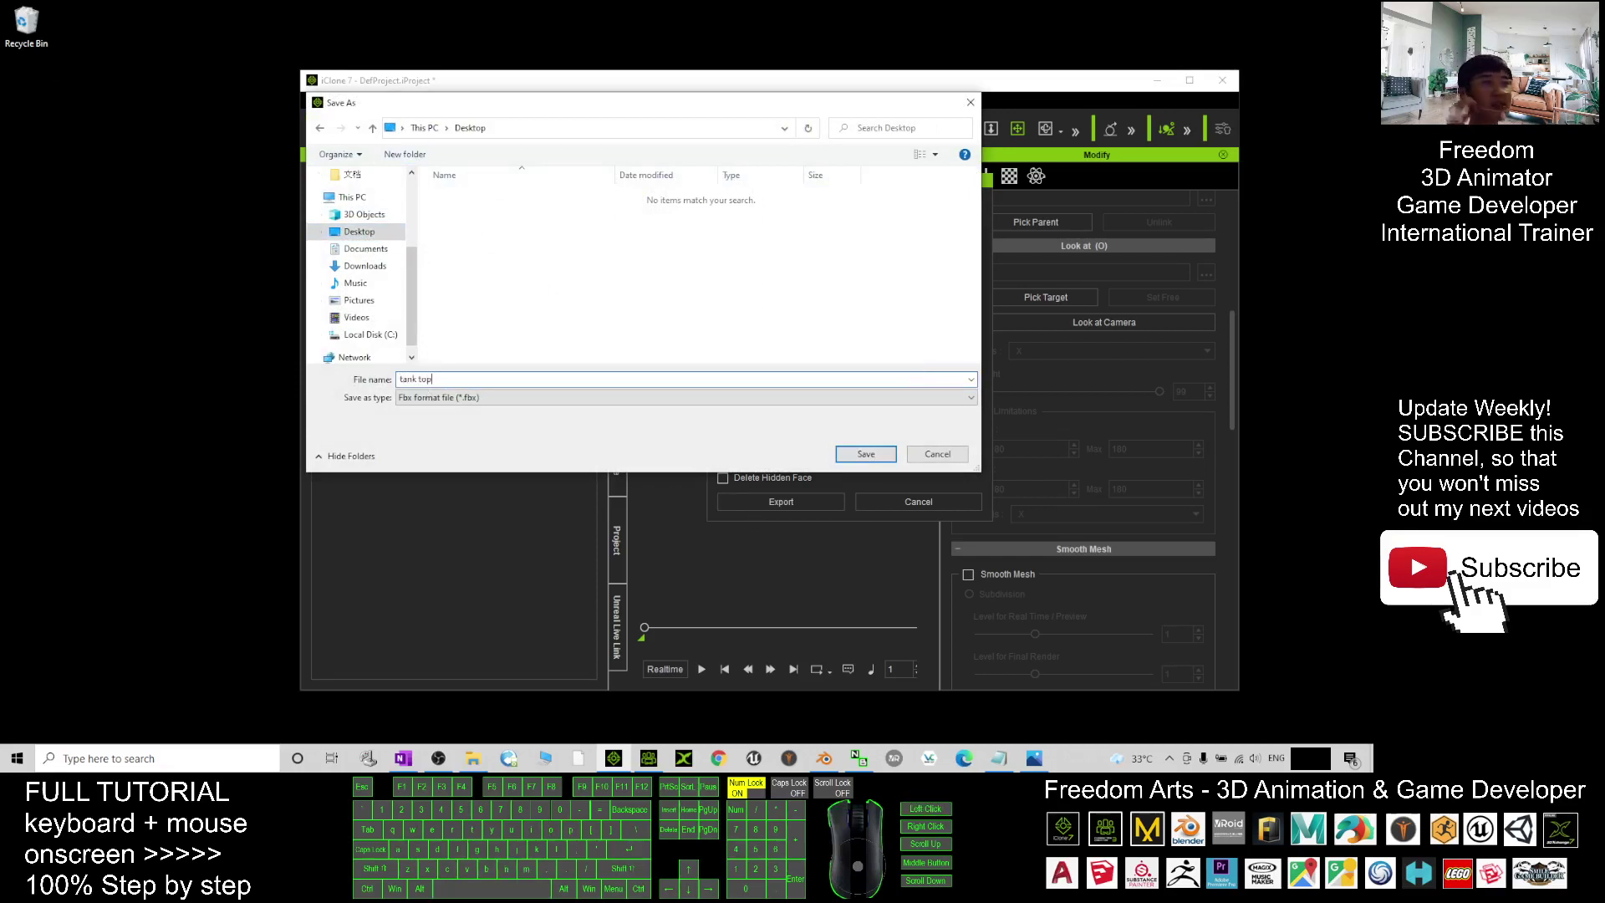
{"action": "left_click", "coordinate": [845, 453]}
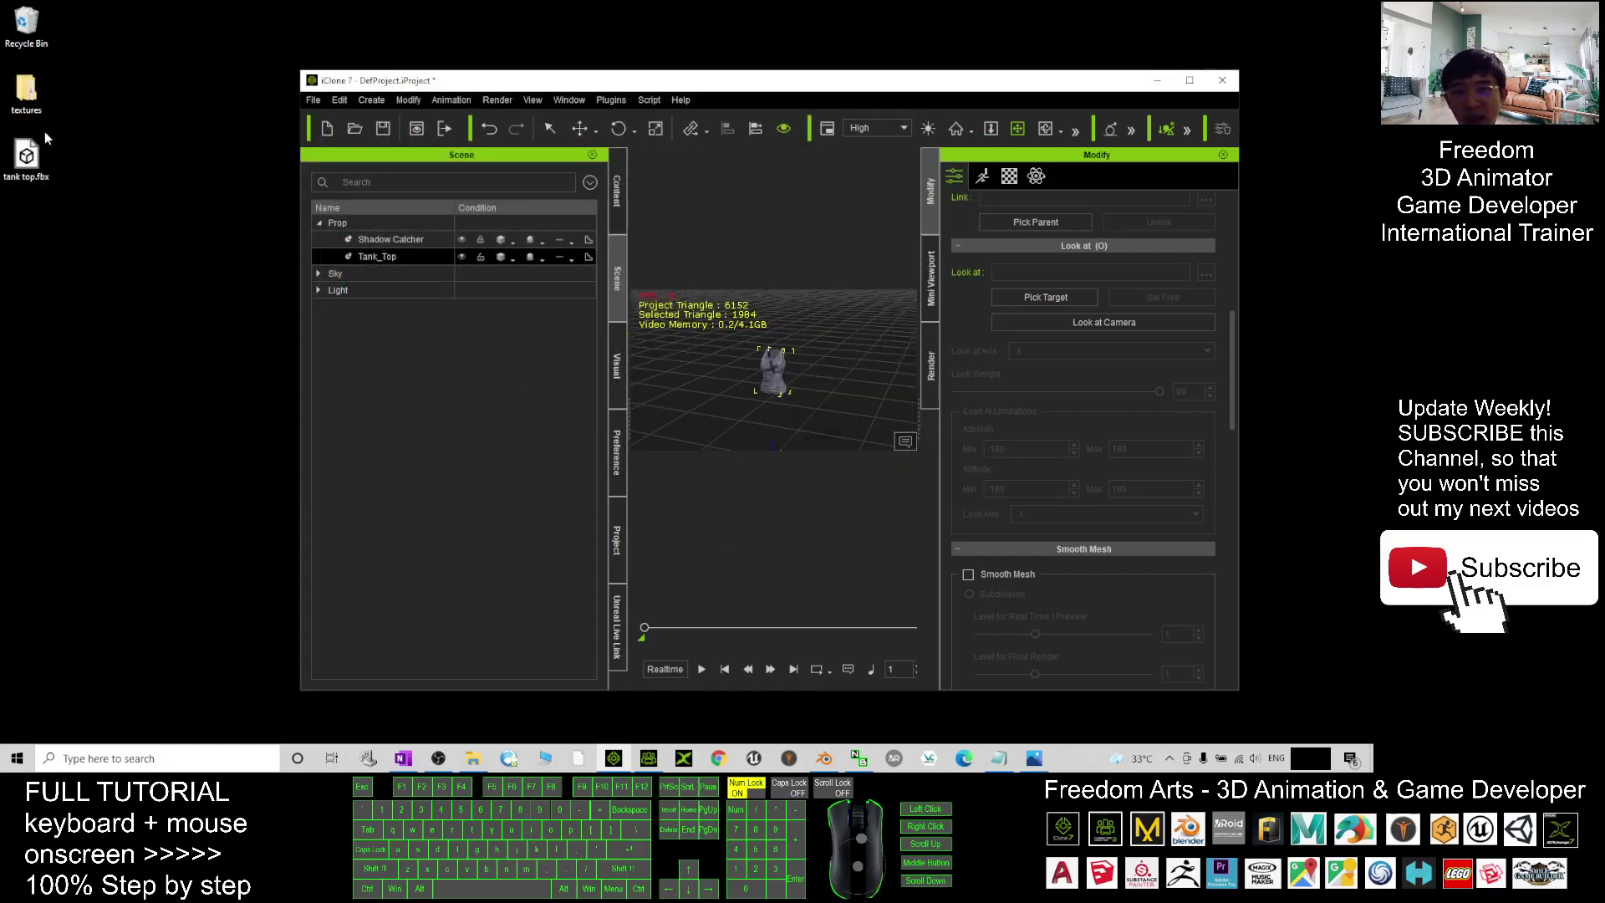
Step: Select the exported tank top.fbx on the desktop and minimize iClone 7
{"action": "left_click", "coordinate": [10, 159]}
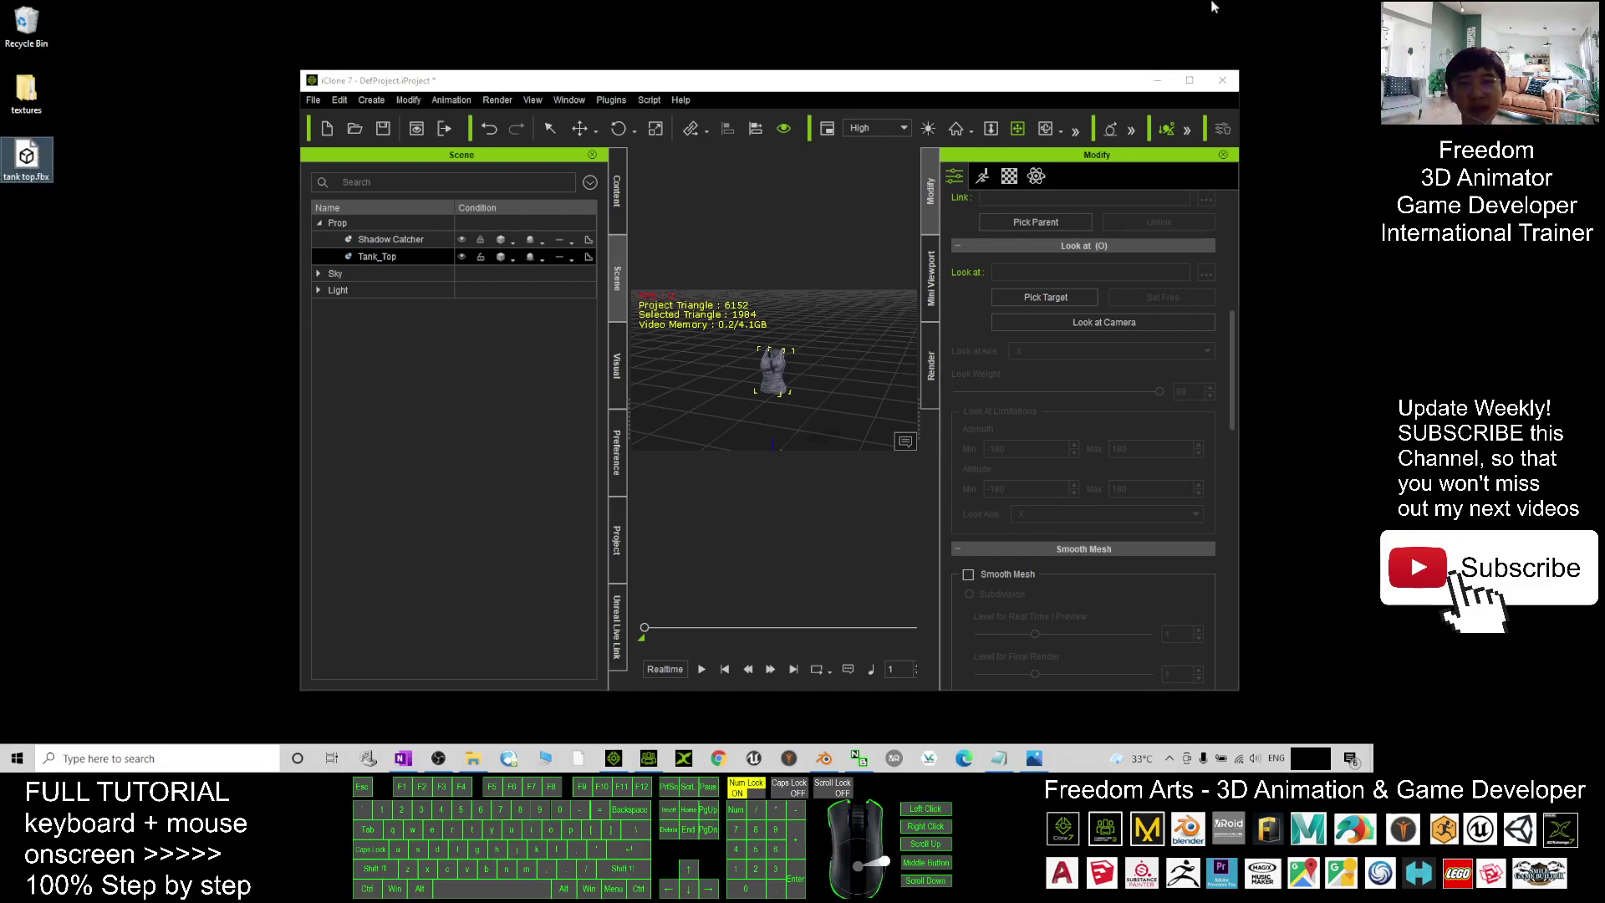
{"action": "left_click", "coordinate": [1157, 80]}
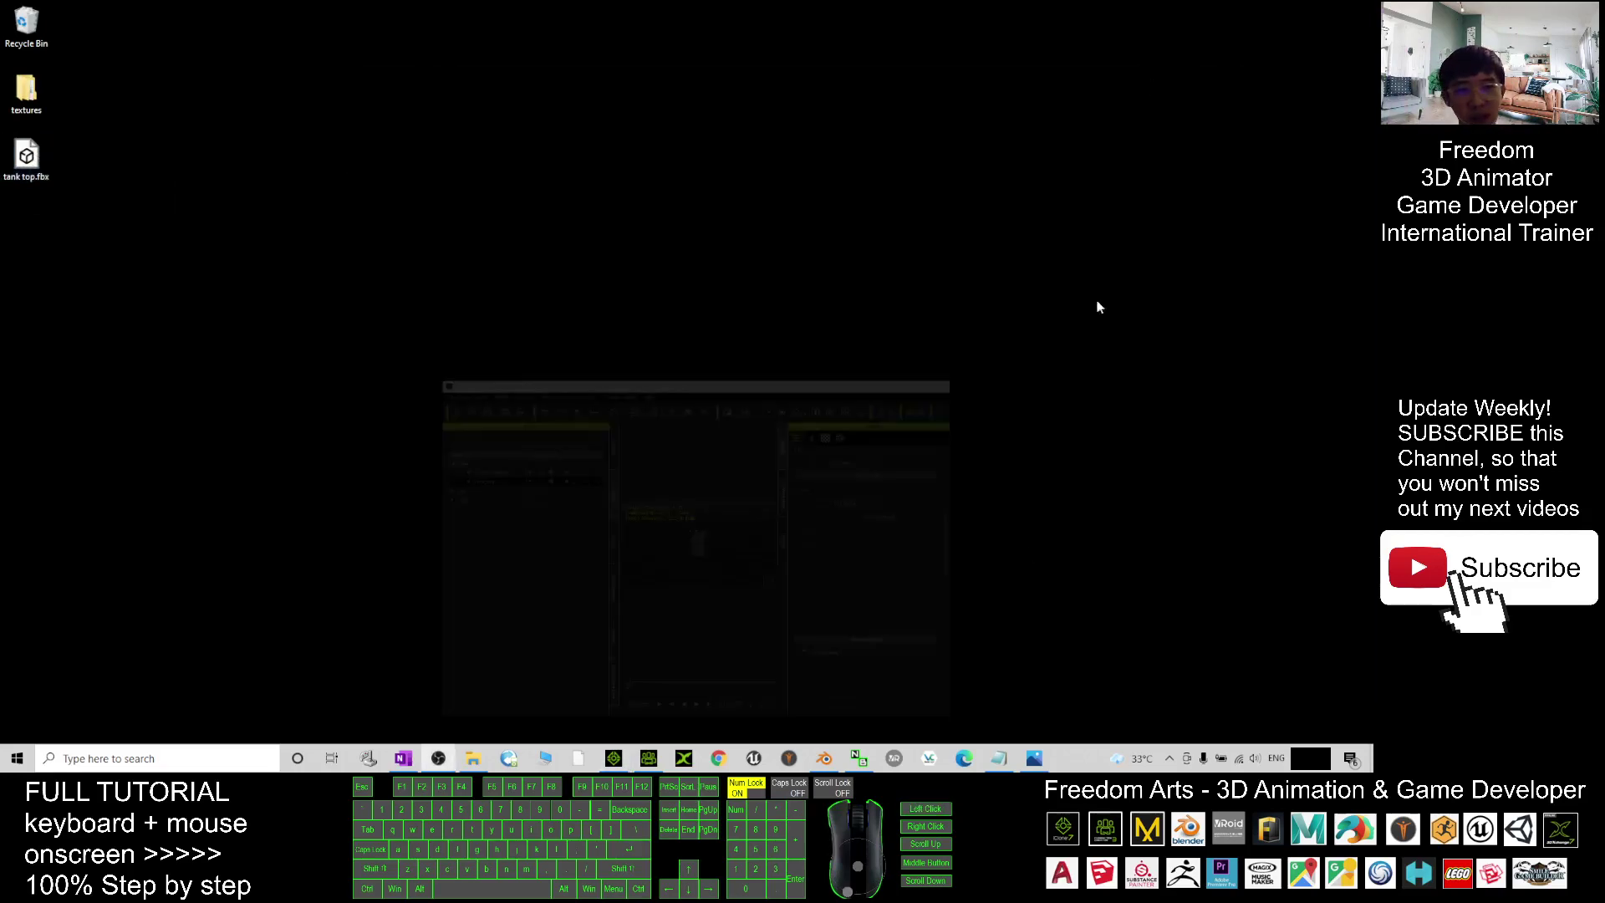
Step: Delete Blender's default cube, camera and light, and shrink its window beside the desktop files
{"action": "left_click", "coordinate": [824, 757]}
{"action": "left_click", "coordinate": [441, 287]}
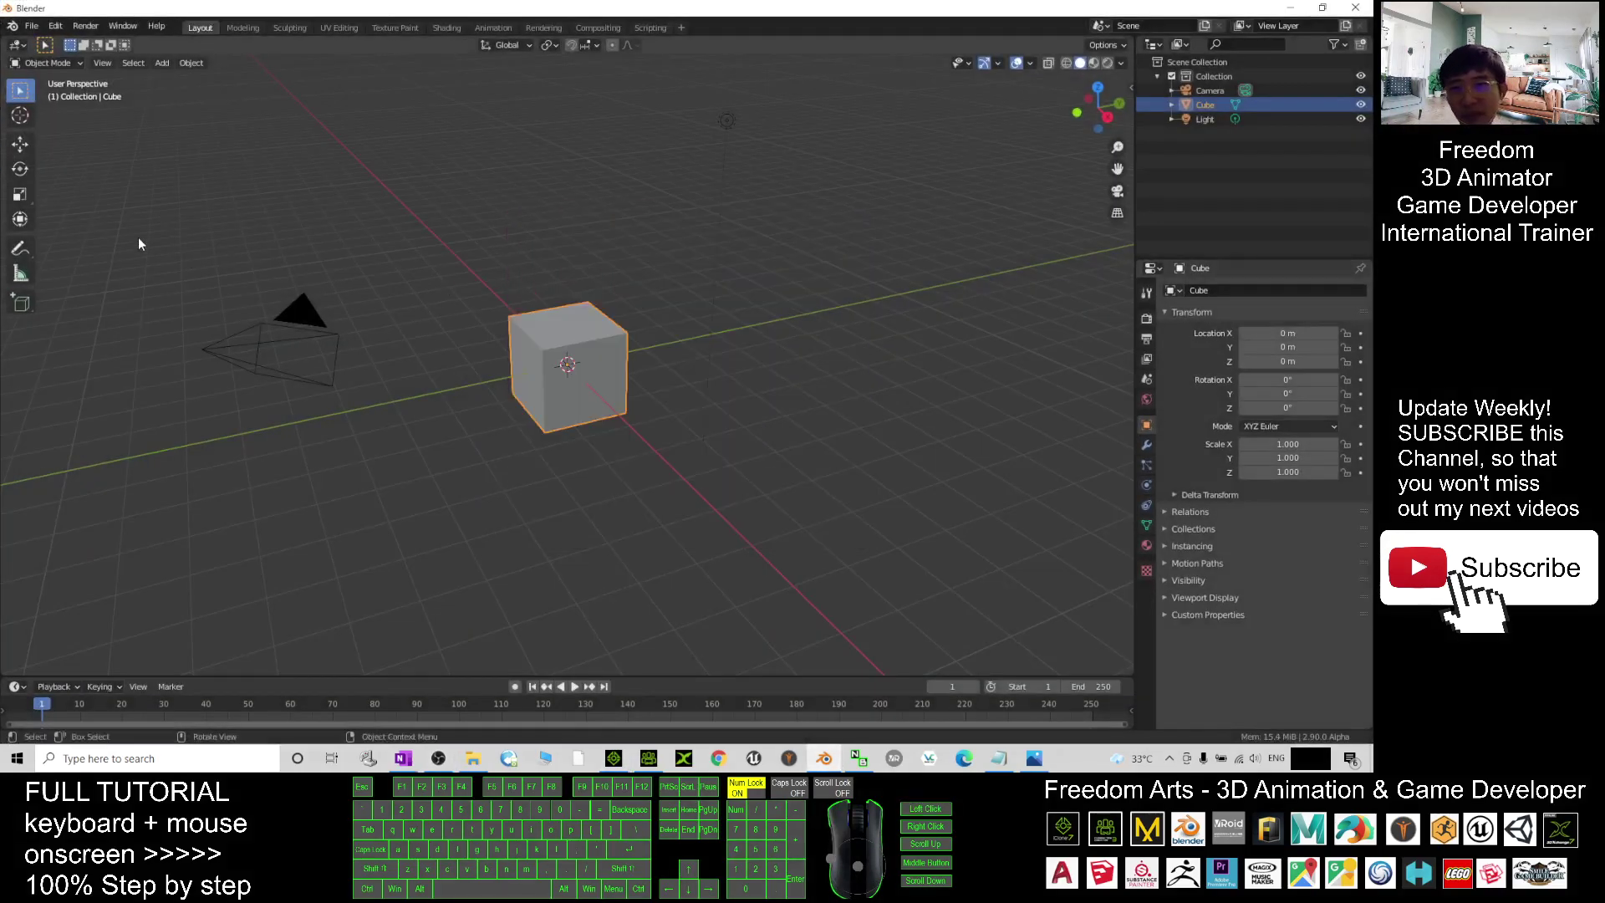
{"action": "left_click_drag", "start_coordinate": [150, 246], "coordinate": [949, 606]}
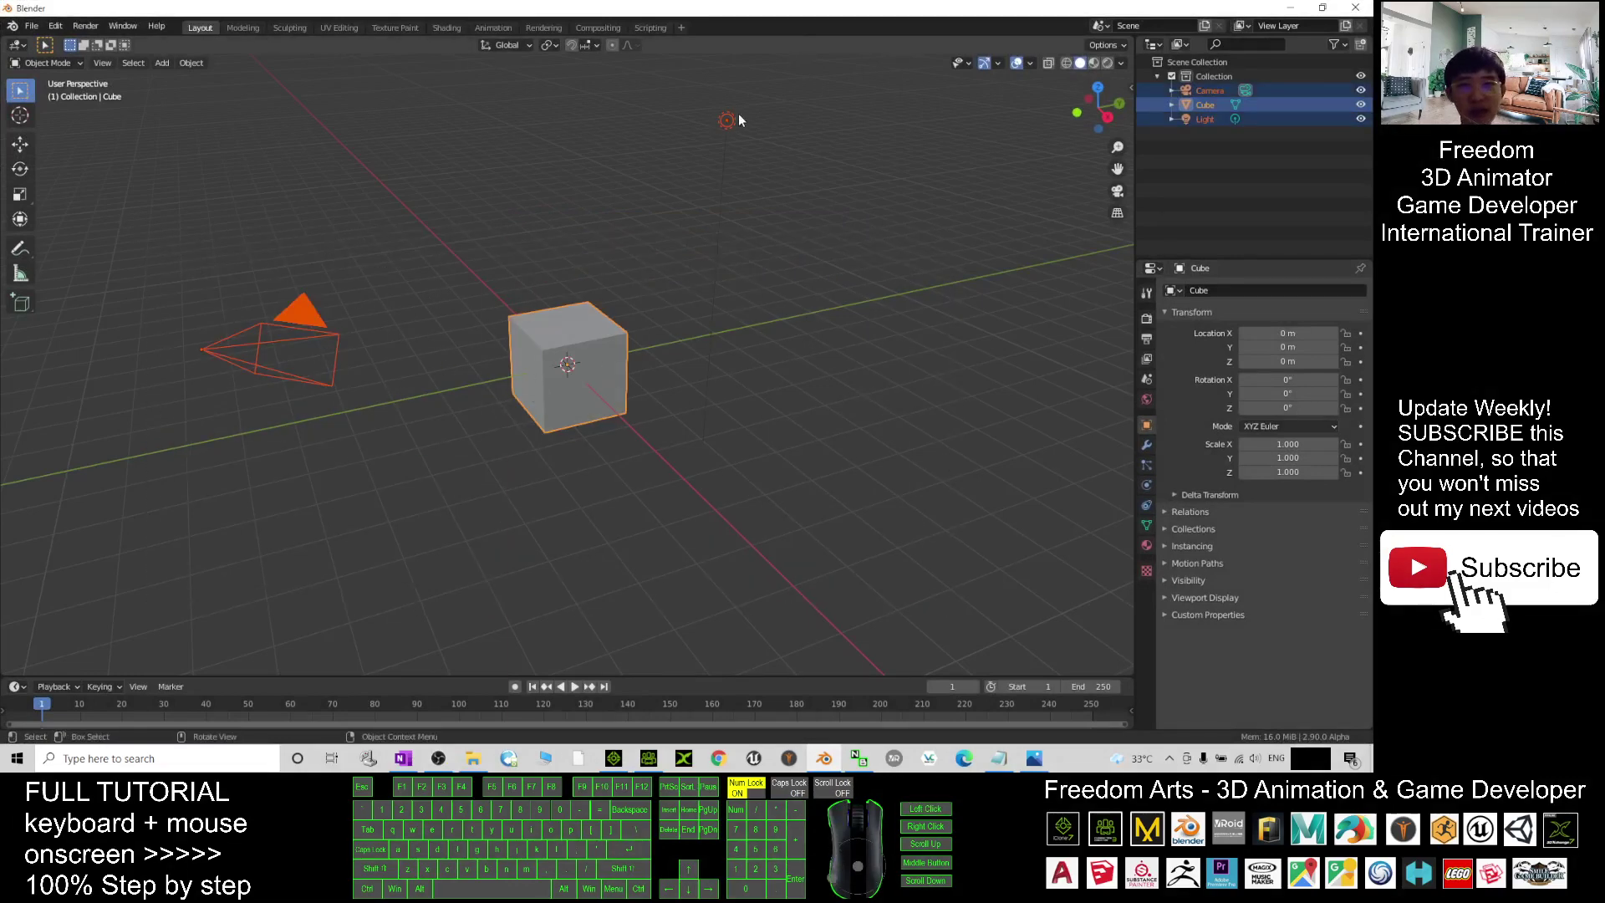
{"action": "key", "text": "Delete"}
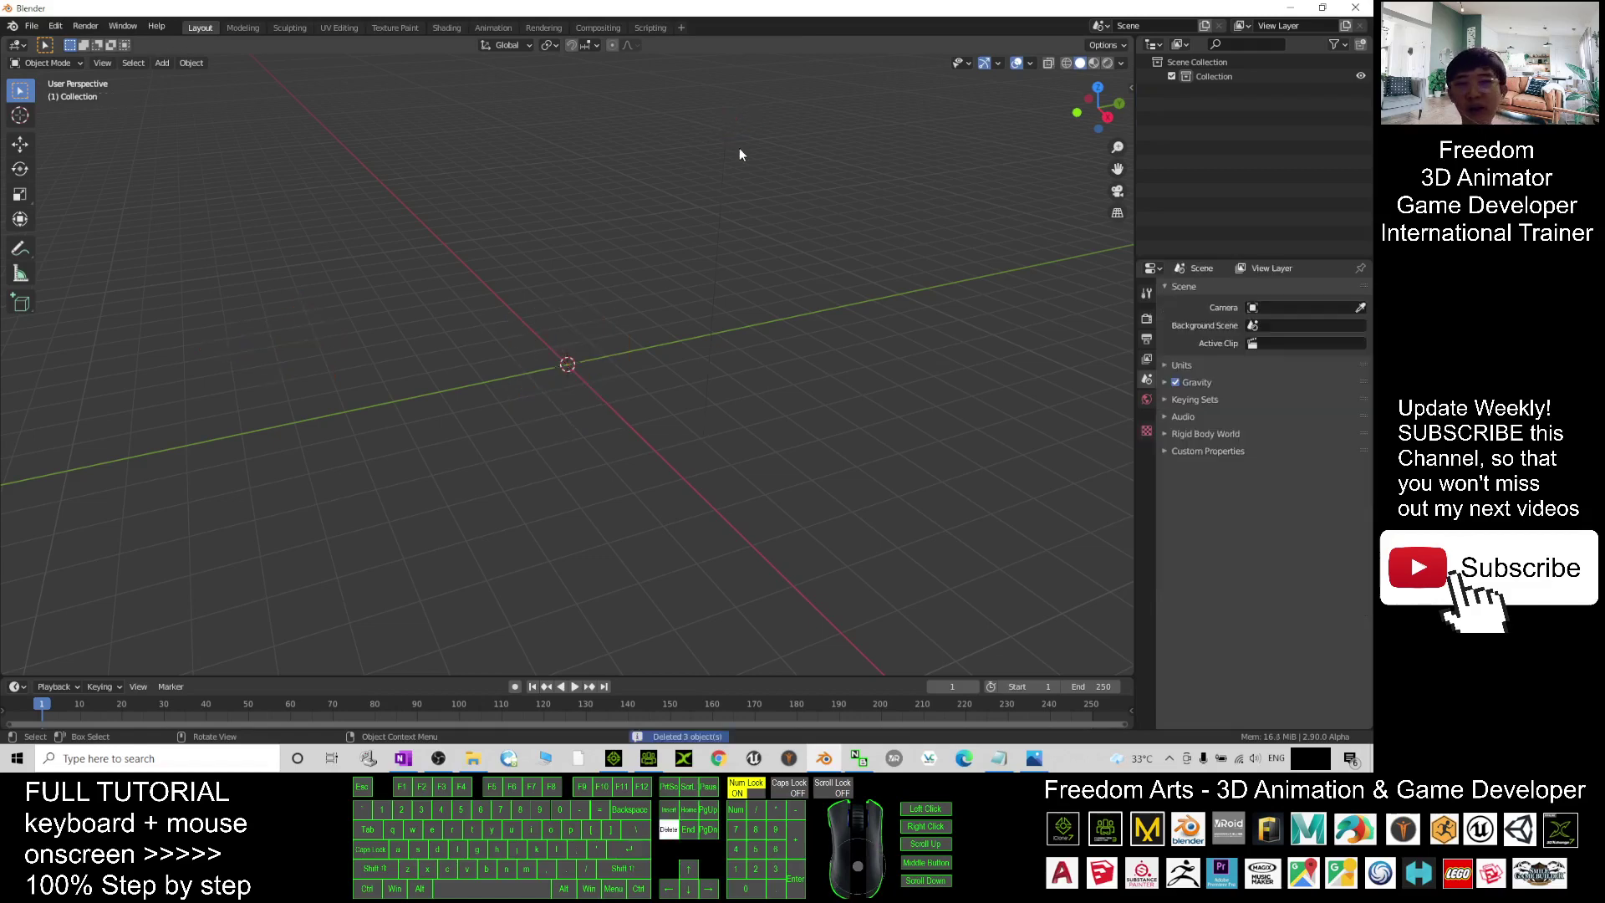
{"action": "left_click_drag", "start_coordinate": [932, 8], "coordinate": [937, 74]}
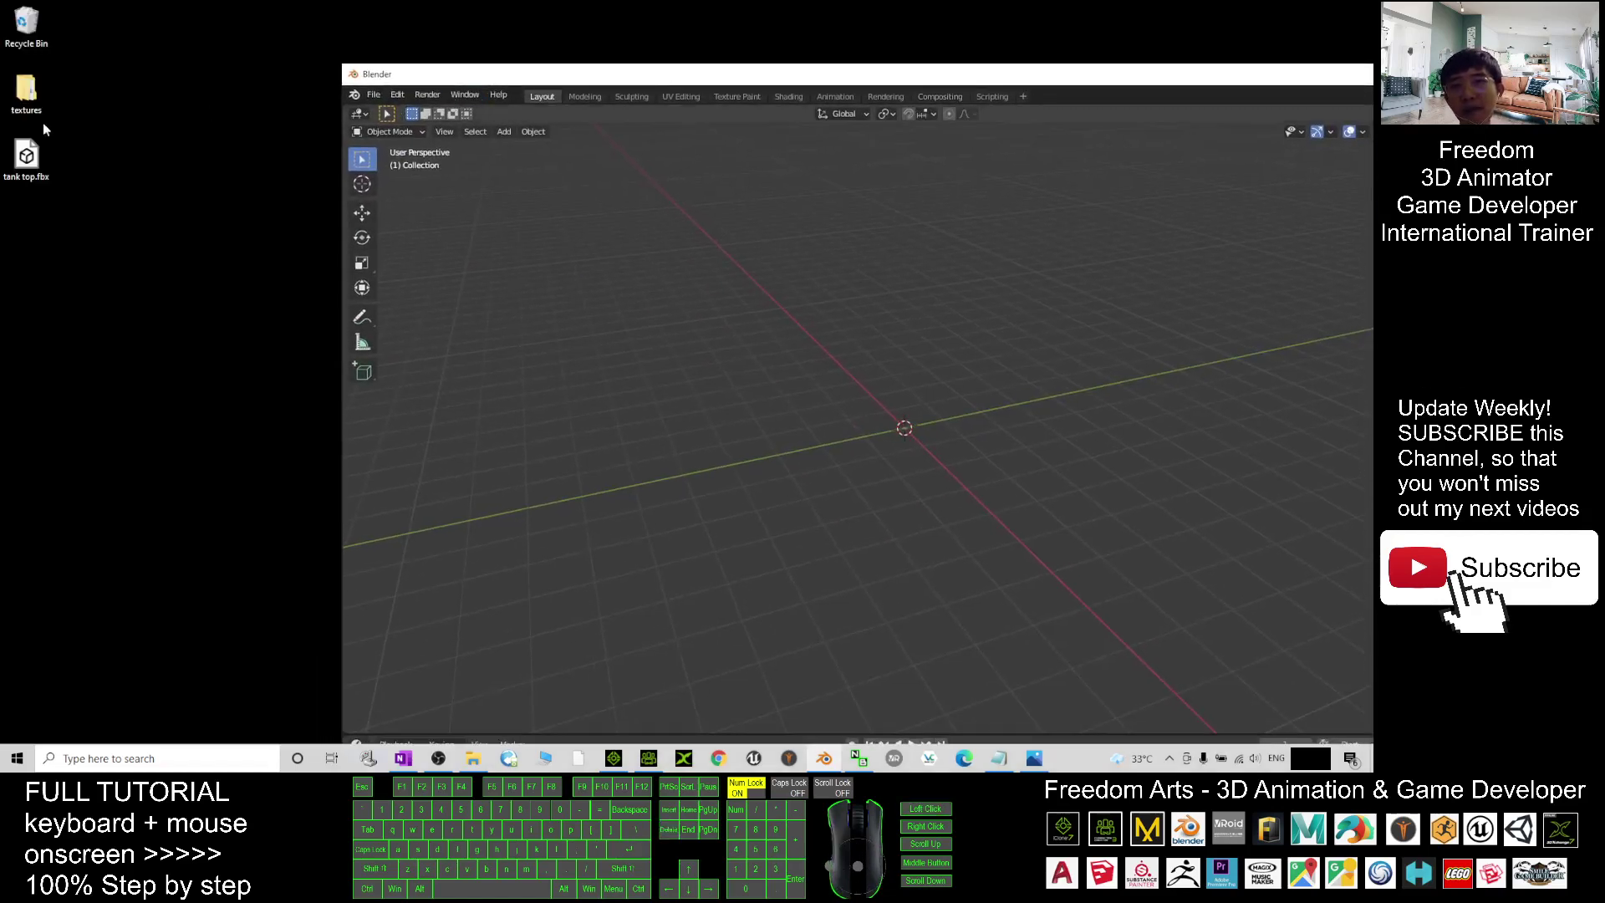
{"action": "left_click", "coordinate": [33, 157]}
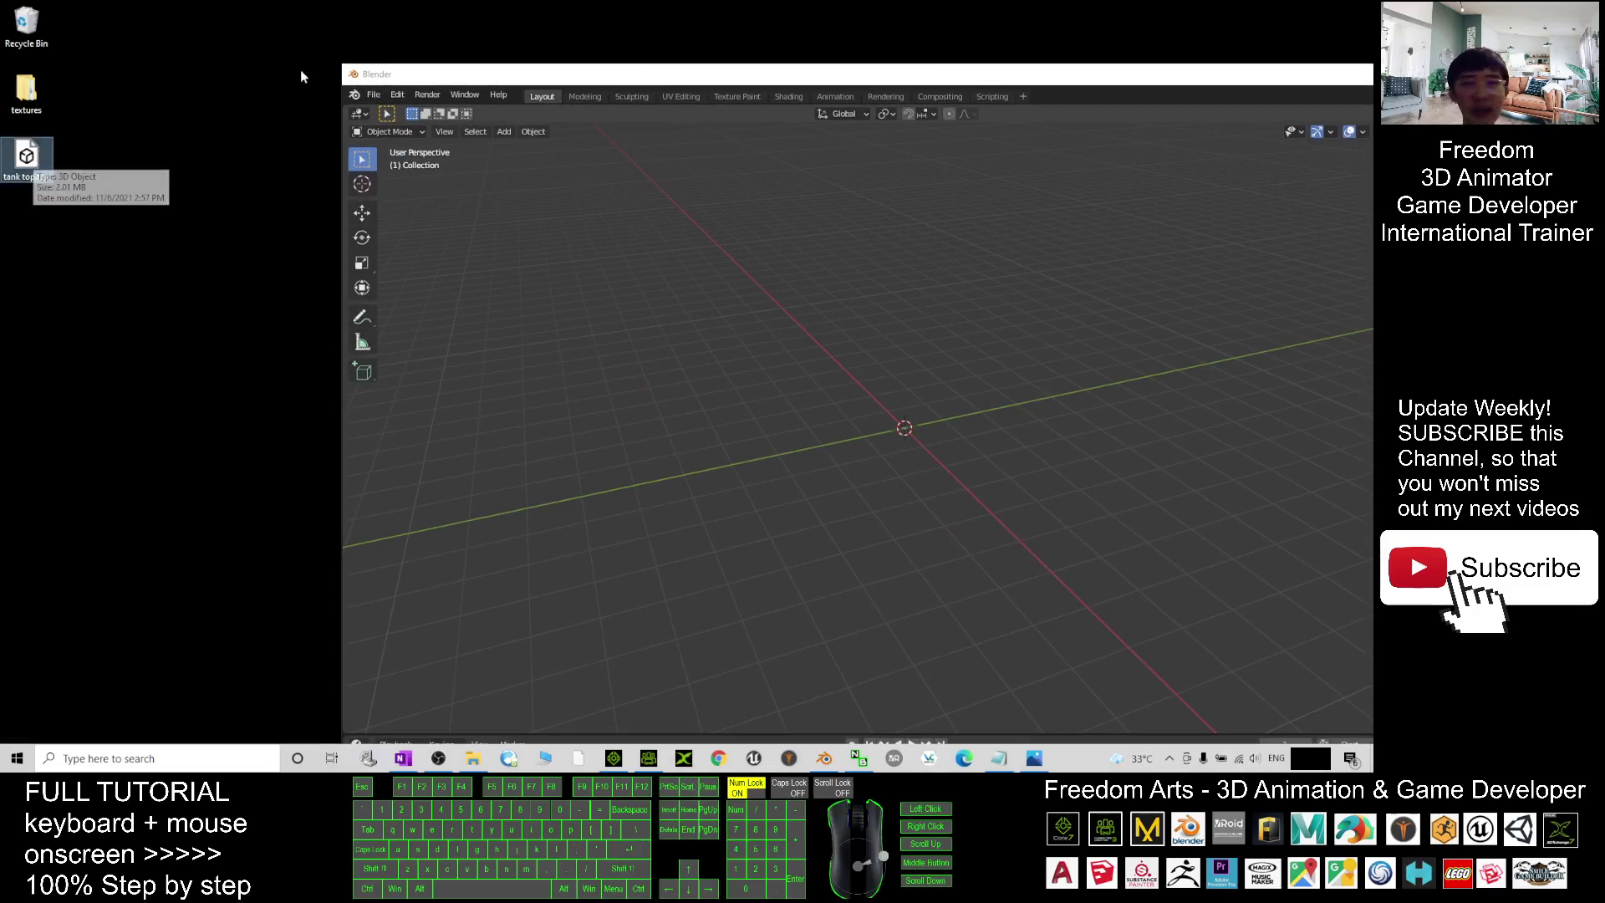
Step: Import tank top.fbx from the Desktop via File > Import > FBX (.fbx)
{"action": "left_click", "coordinate": [373, 95]}
{"action": "mouse_move", "coordinate": [430, 286]}
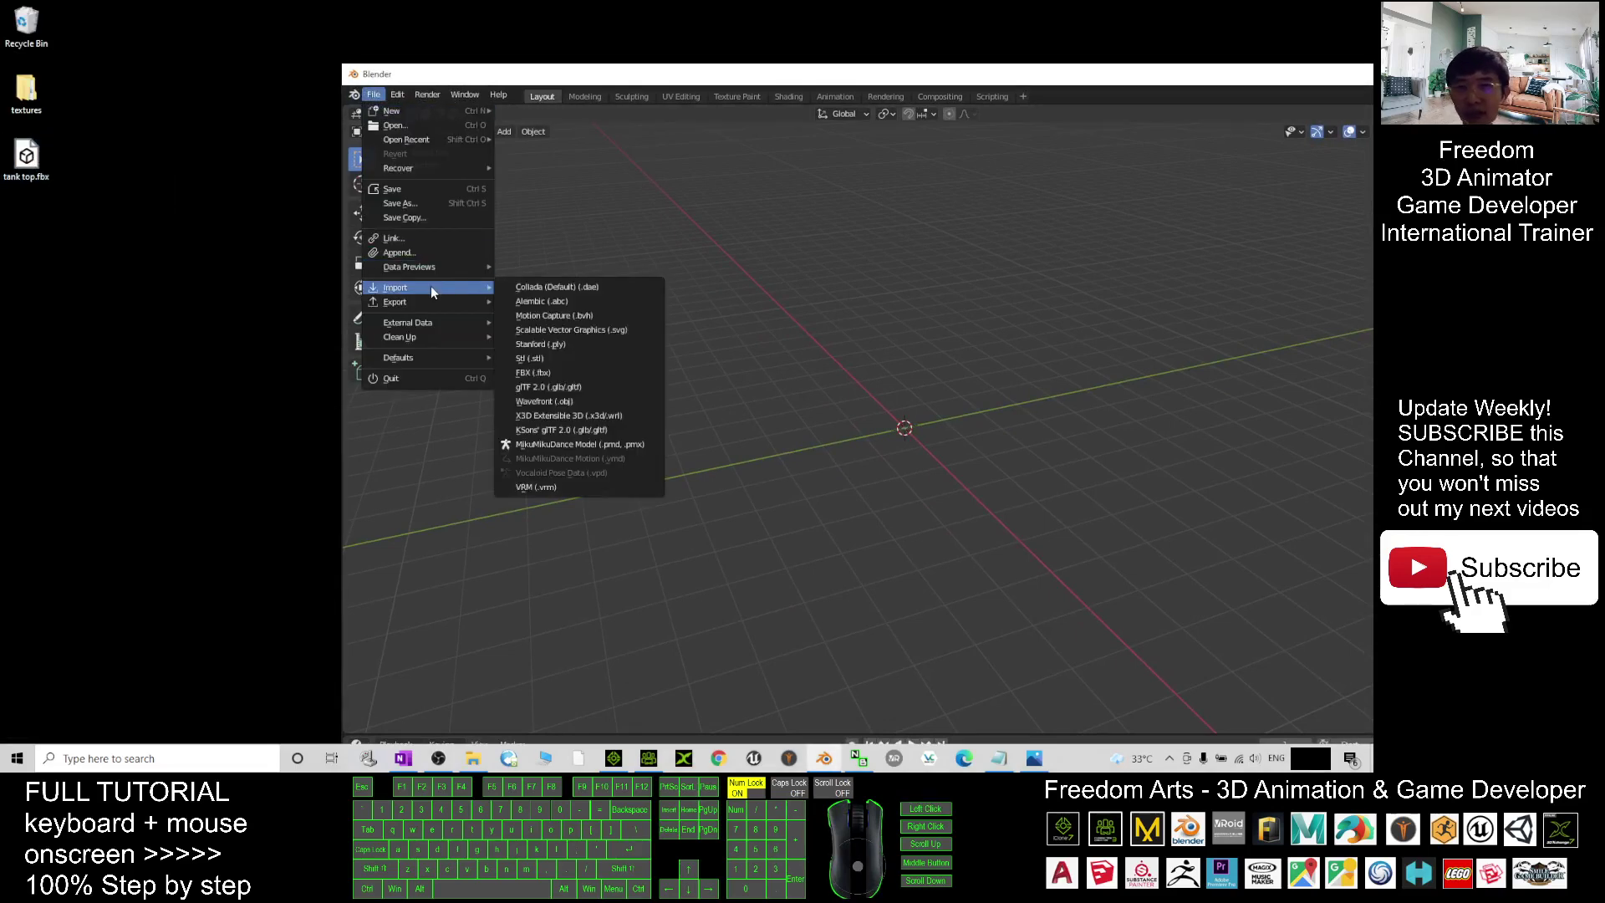
{"action": "left_click", "coordinate": [535, 373]}
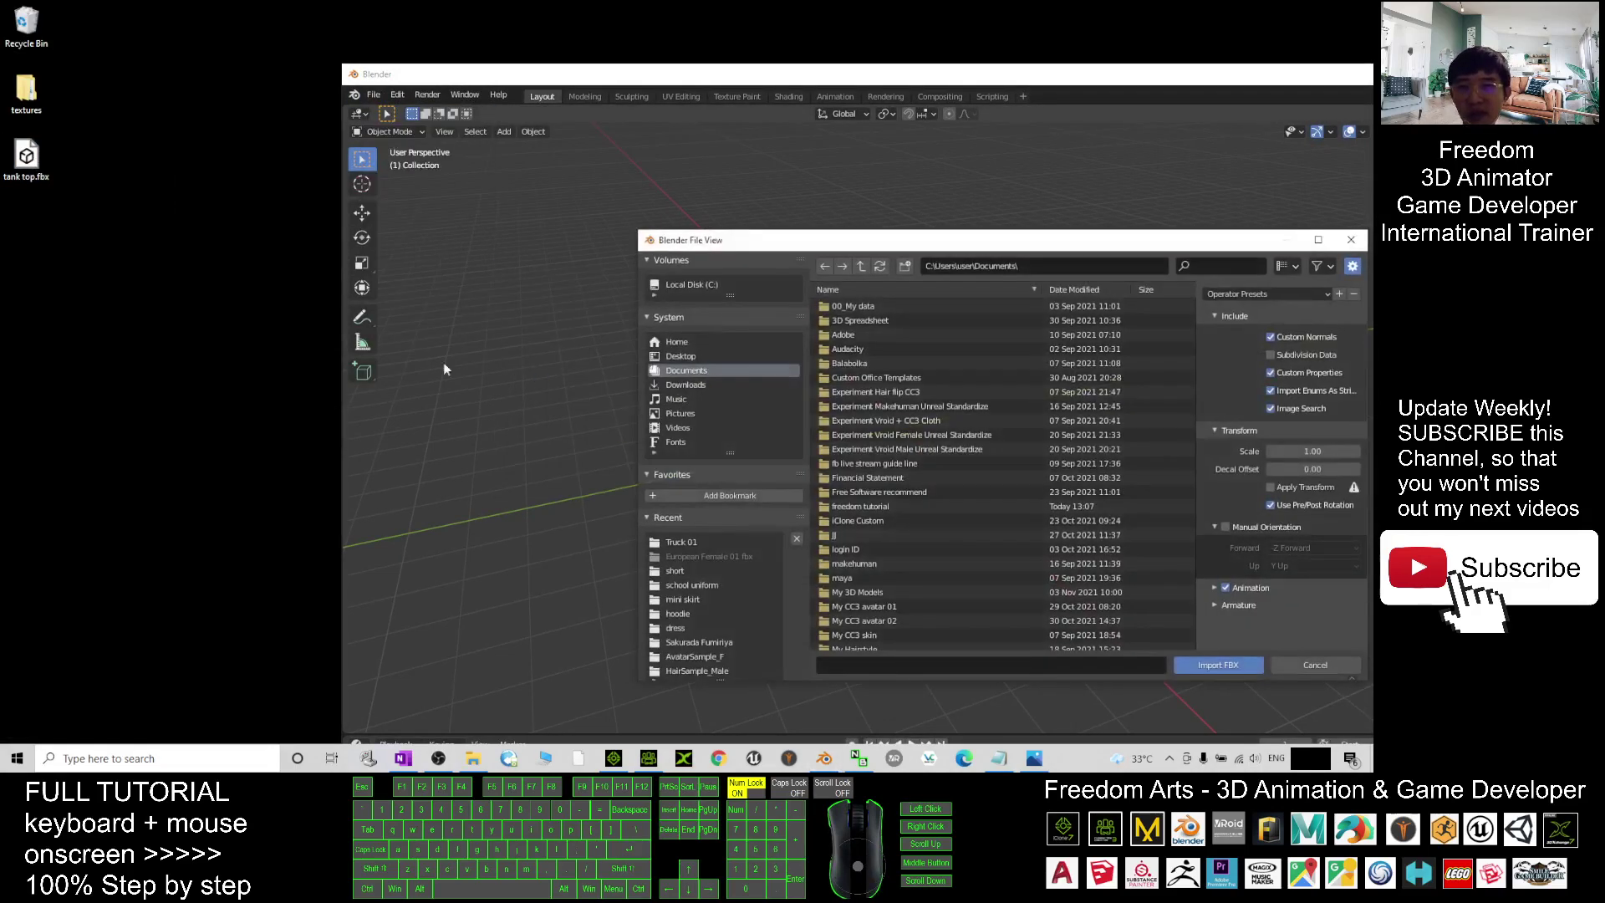
{"action": "left_click", "coordinate": [682, 356]}
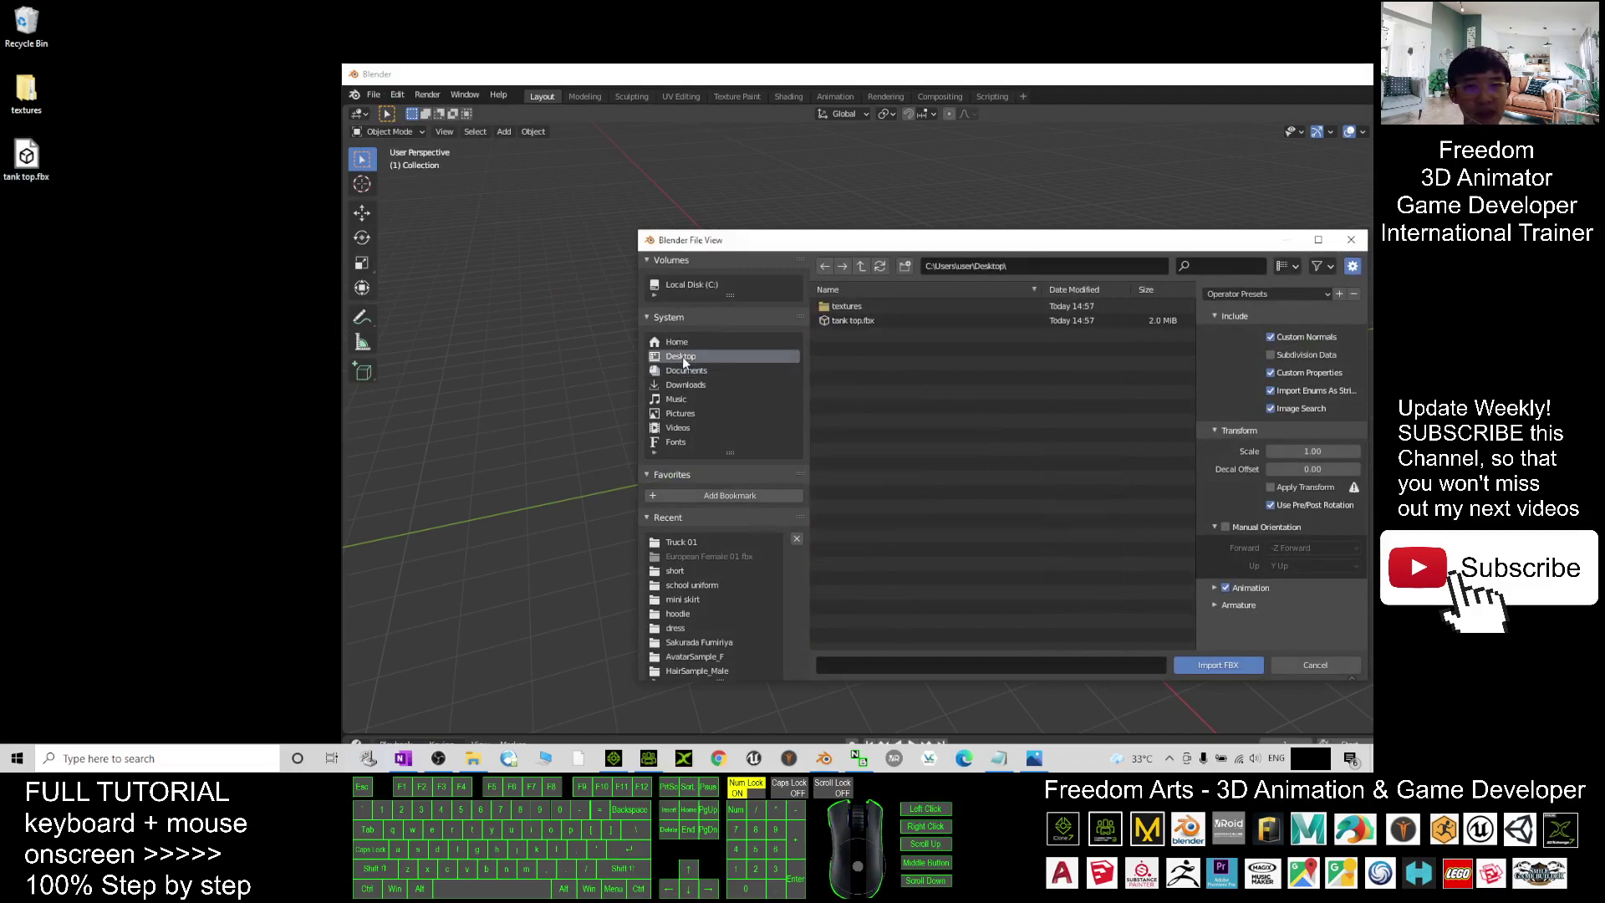
{"action": "double_click", "coordinate": [846, 319]}
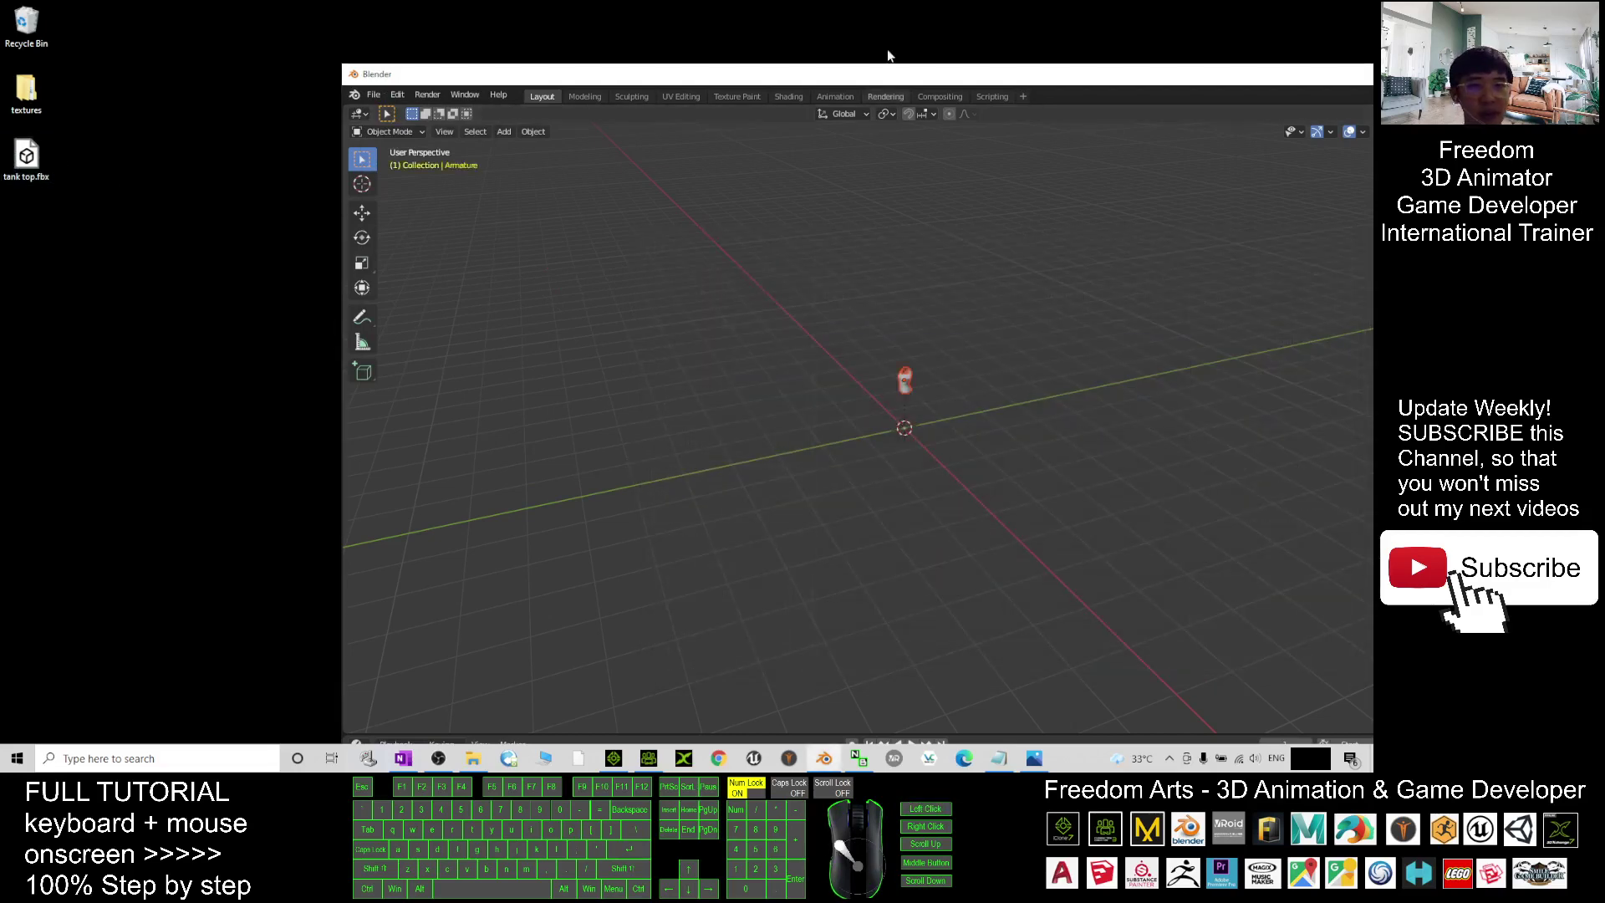
Step: Maximize Blender, then zoom and pan to centre the imported tank top
{"action": "double_click", "coordinate": [951, 77]}
{"action": "scroll", "coordinate": [575, 387], "scroll_direction": "up", "scroll_amount": 7}
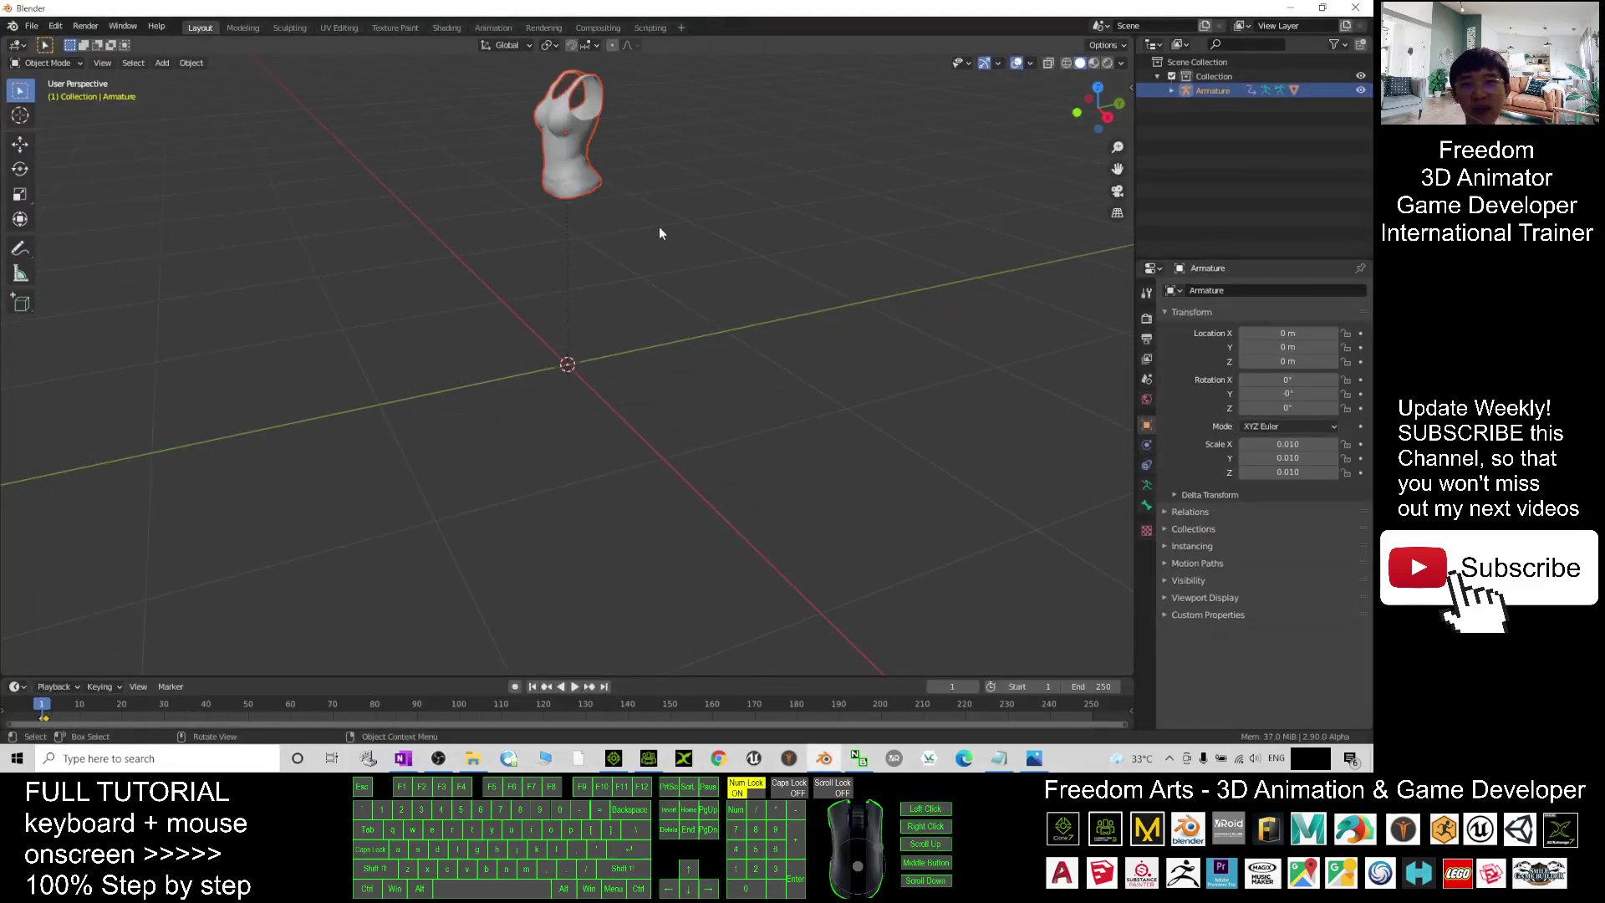
{"action": "middle_click_drag", "start_coordinate": [738, 204], "coordinate": [628, 333], "text": "shift"}
Step: Select the Tank_top mesh, switch to Material Preview shading and orbit the textured model
{"action": "left_click", "coordinate": [578, 332]}
{"action": "left_click", "coordinate": [578, 333]}
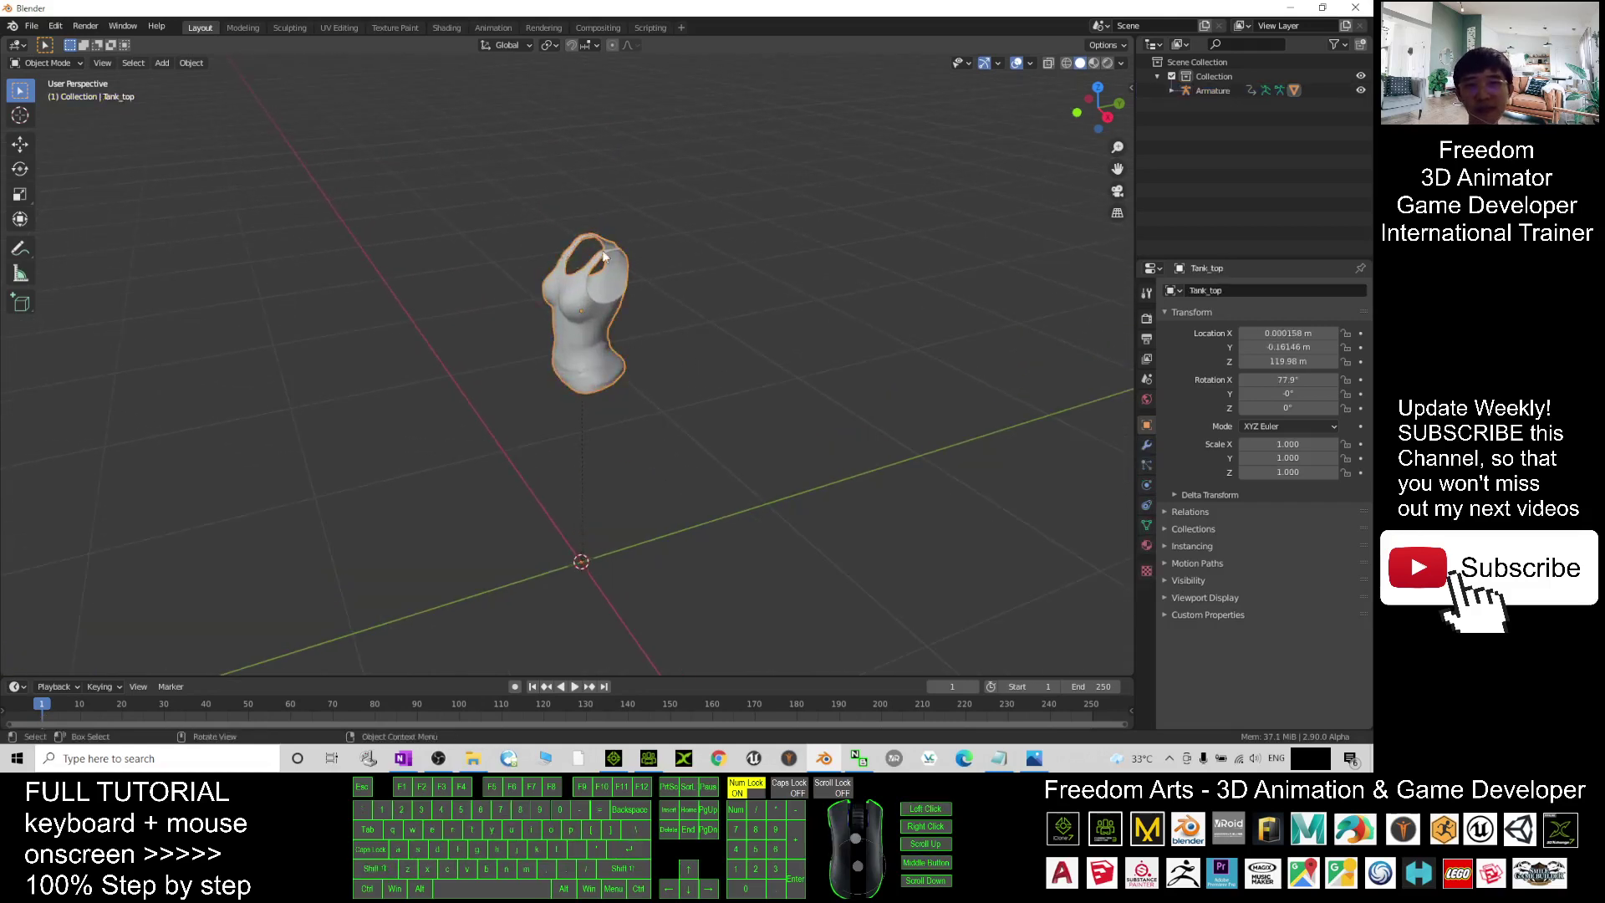
{"action": "left_click", "coordinate": [1095, 62]}
{"action": "scroll", "coordinate": [657, 299], "scroll_direction": "up", "scroll_amount": 5}
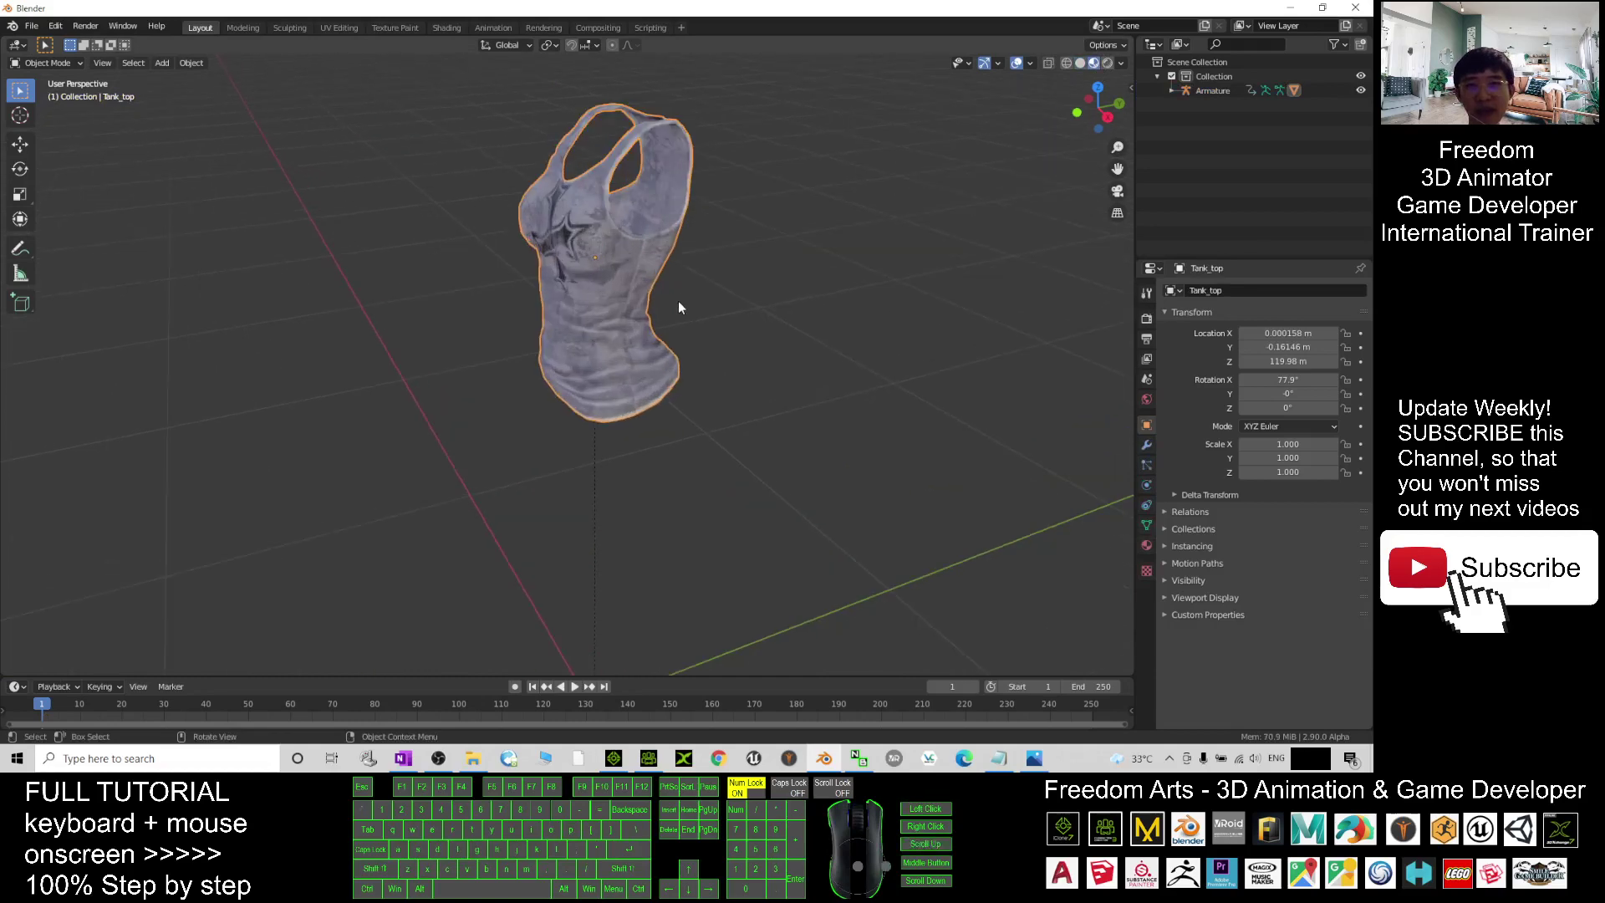
{"action": "key", "text": "x"}
{"action": "middle_click", "coordinate": [772, 371]}
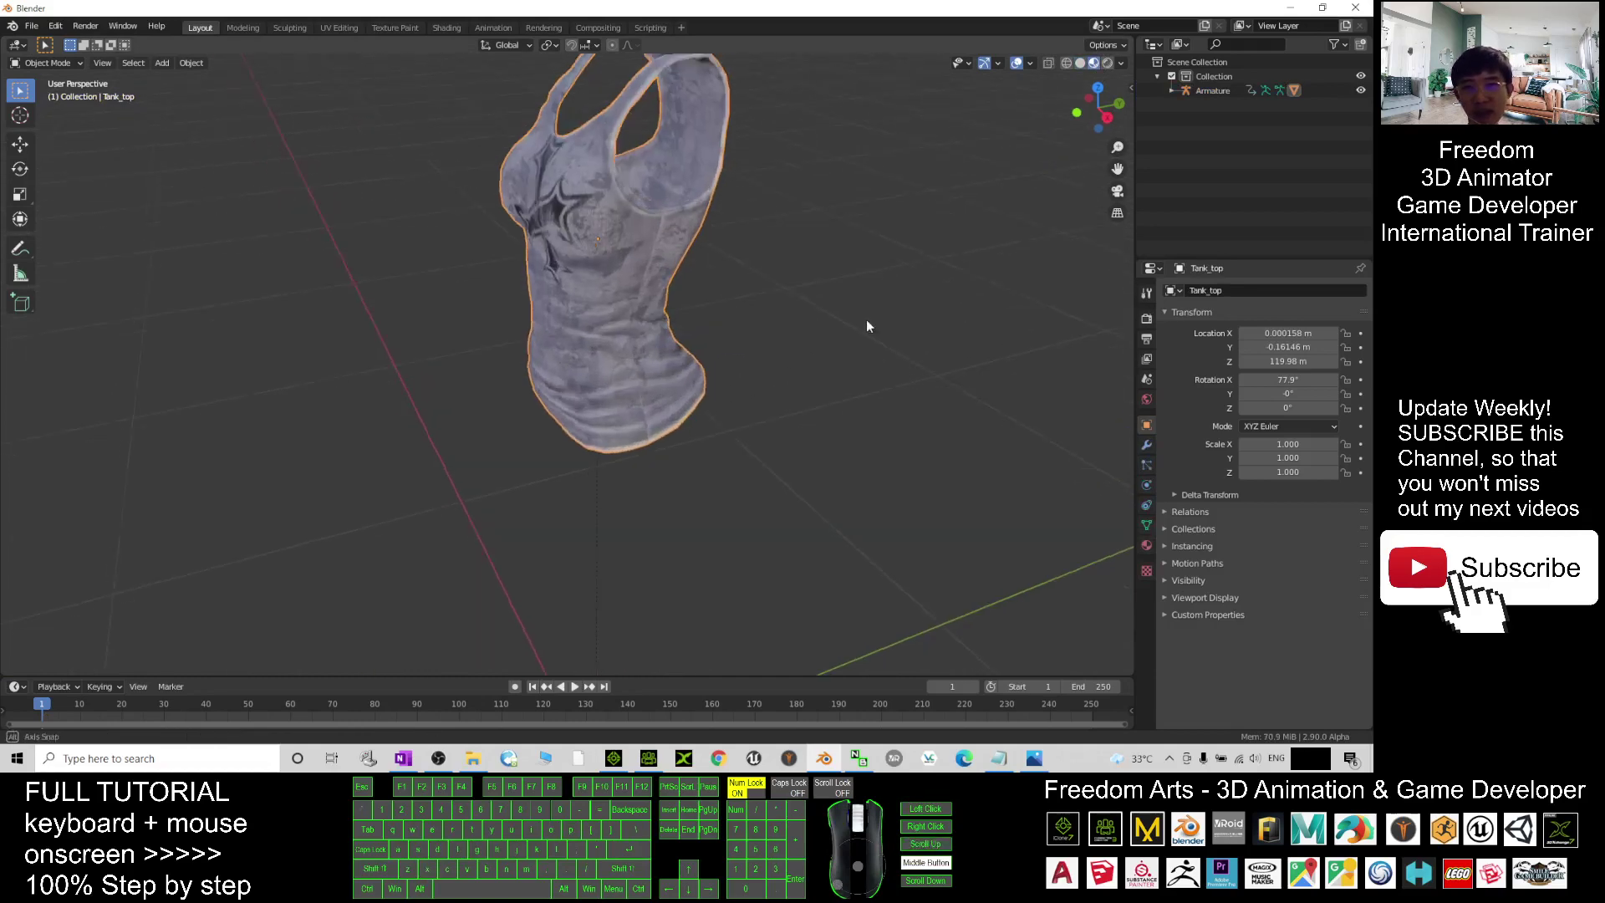
{"action": "middle_click_drag", "start_coordinate": [841, 358], "coordinate": [910, 373]}
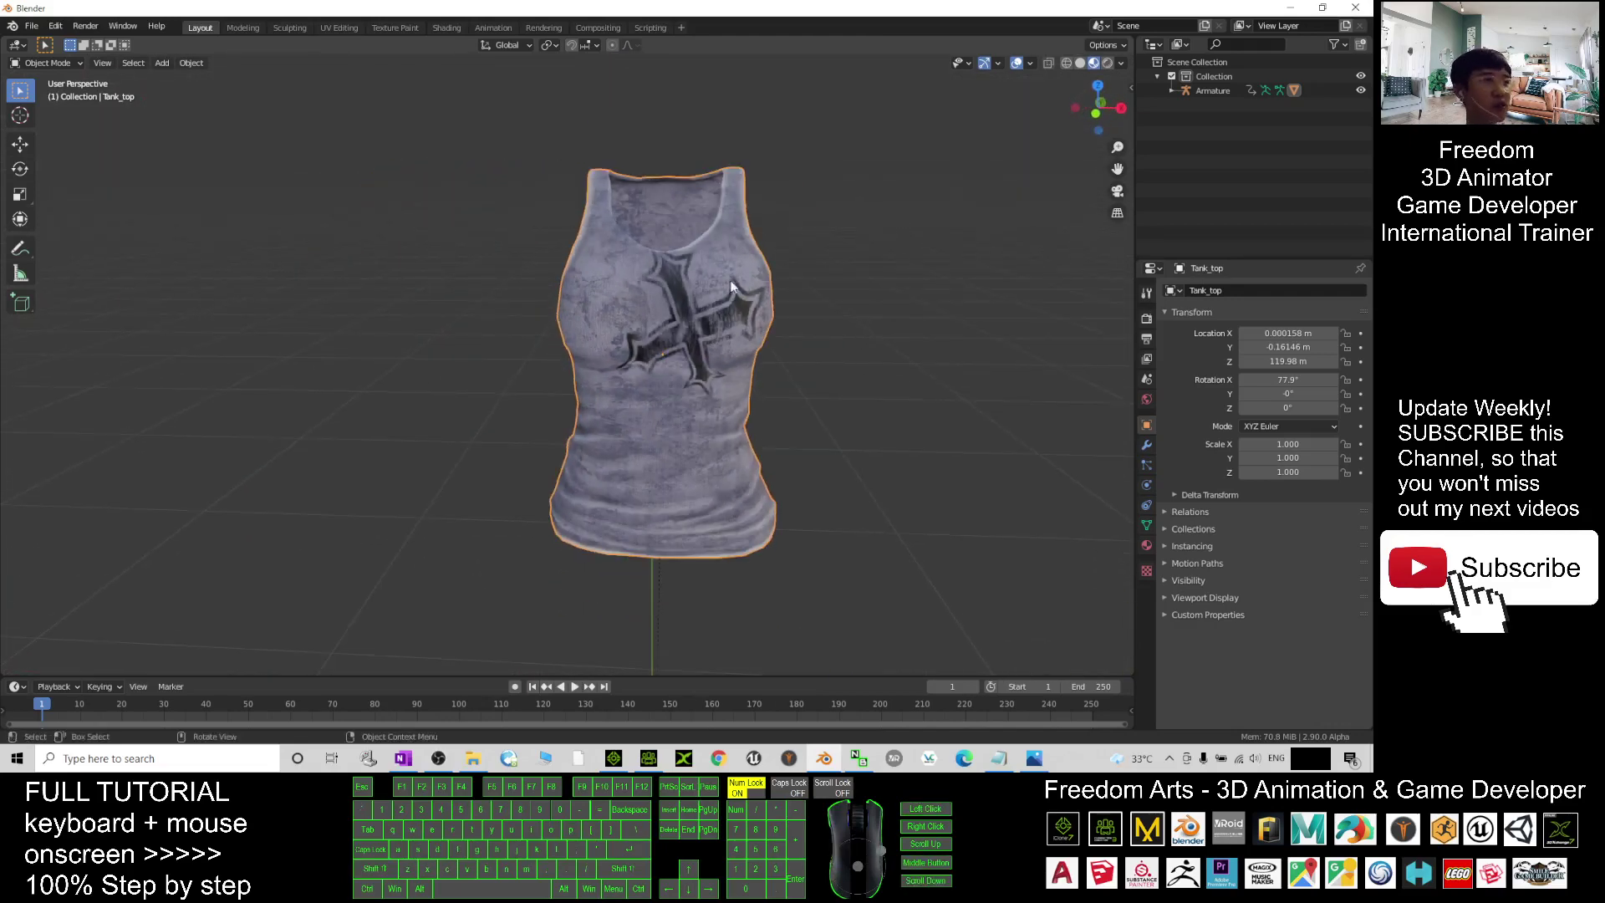
{"action": "middle_click_drag", "start_coordinate": [821, 309], "coordinate": [821, 377]}
{"action": "middle_click_drag", "start_coordinate": [518, 345], "coordinate": [460, 408]}
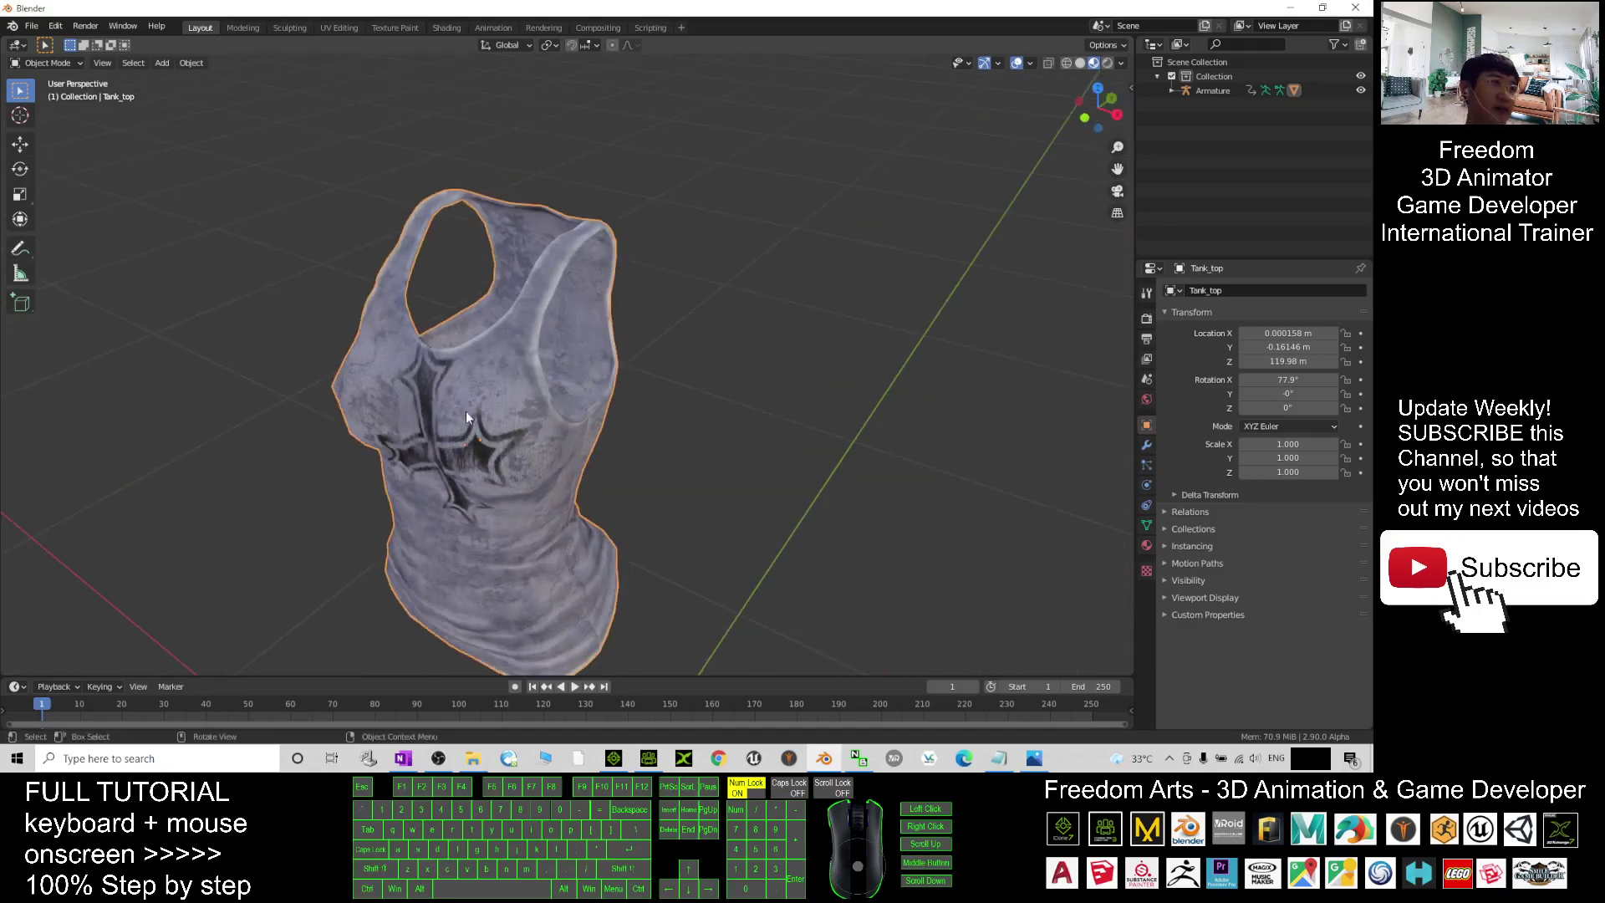
Step: Compare with the original tank top in Character Creator 3, framed close on the upper body
{"action": "left_click", "coordinate": [1034, 758]}
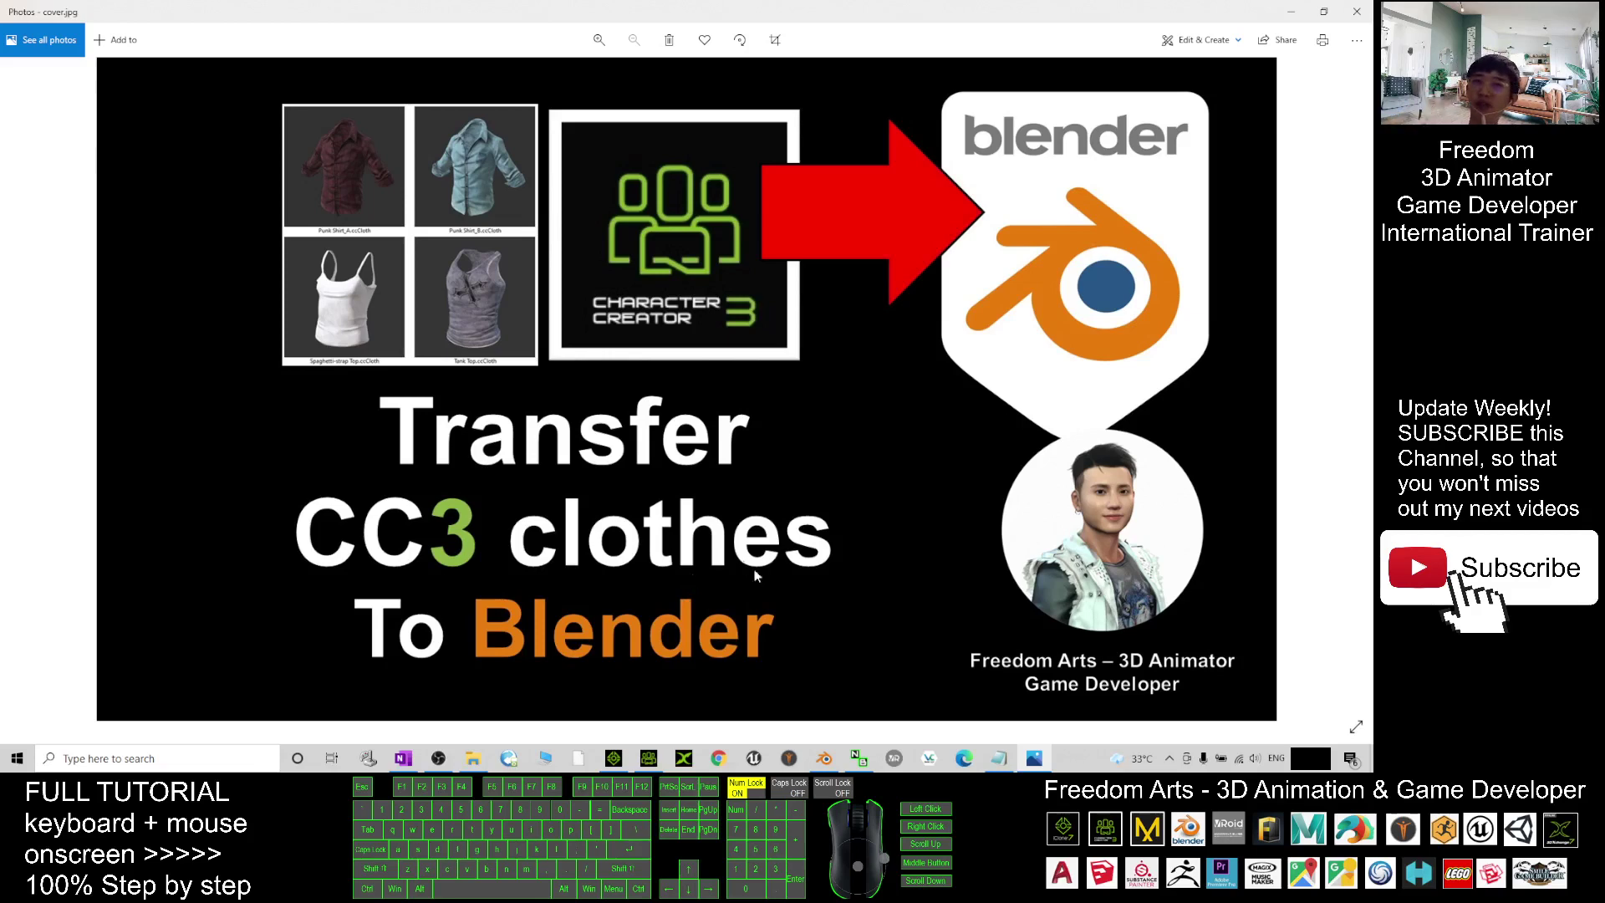
{"action": "left_click", "coordinate": [651, 758]}
{"action": "scroll", "coordinate": [794, 300], "scroll_direction": "up", "scroll_amount": 5}
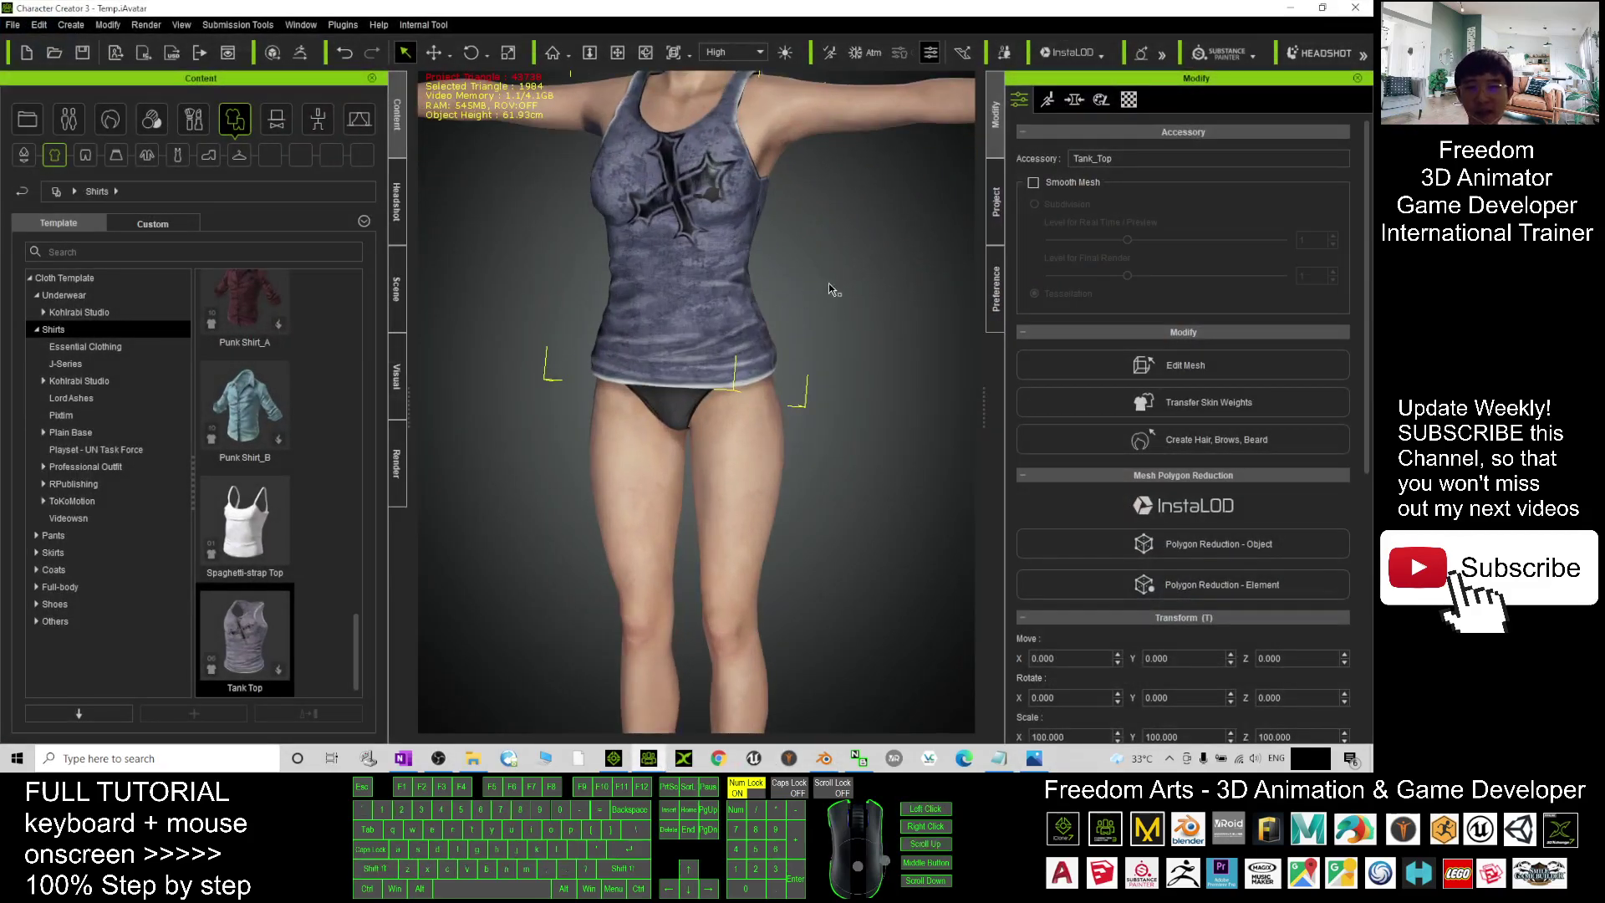
{"action": "left_click", "coordinate": [646, 51]}
{"action": "left_click_drag", "start_coordinate": [906, 502], "coordinate": [906, 453]}
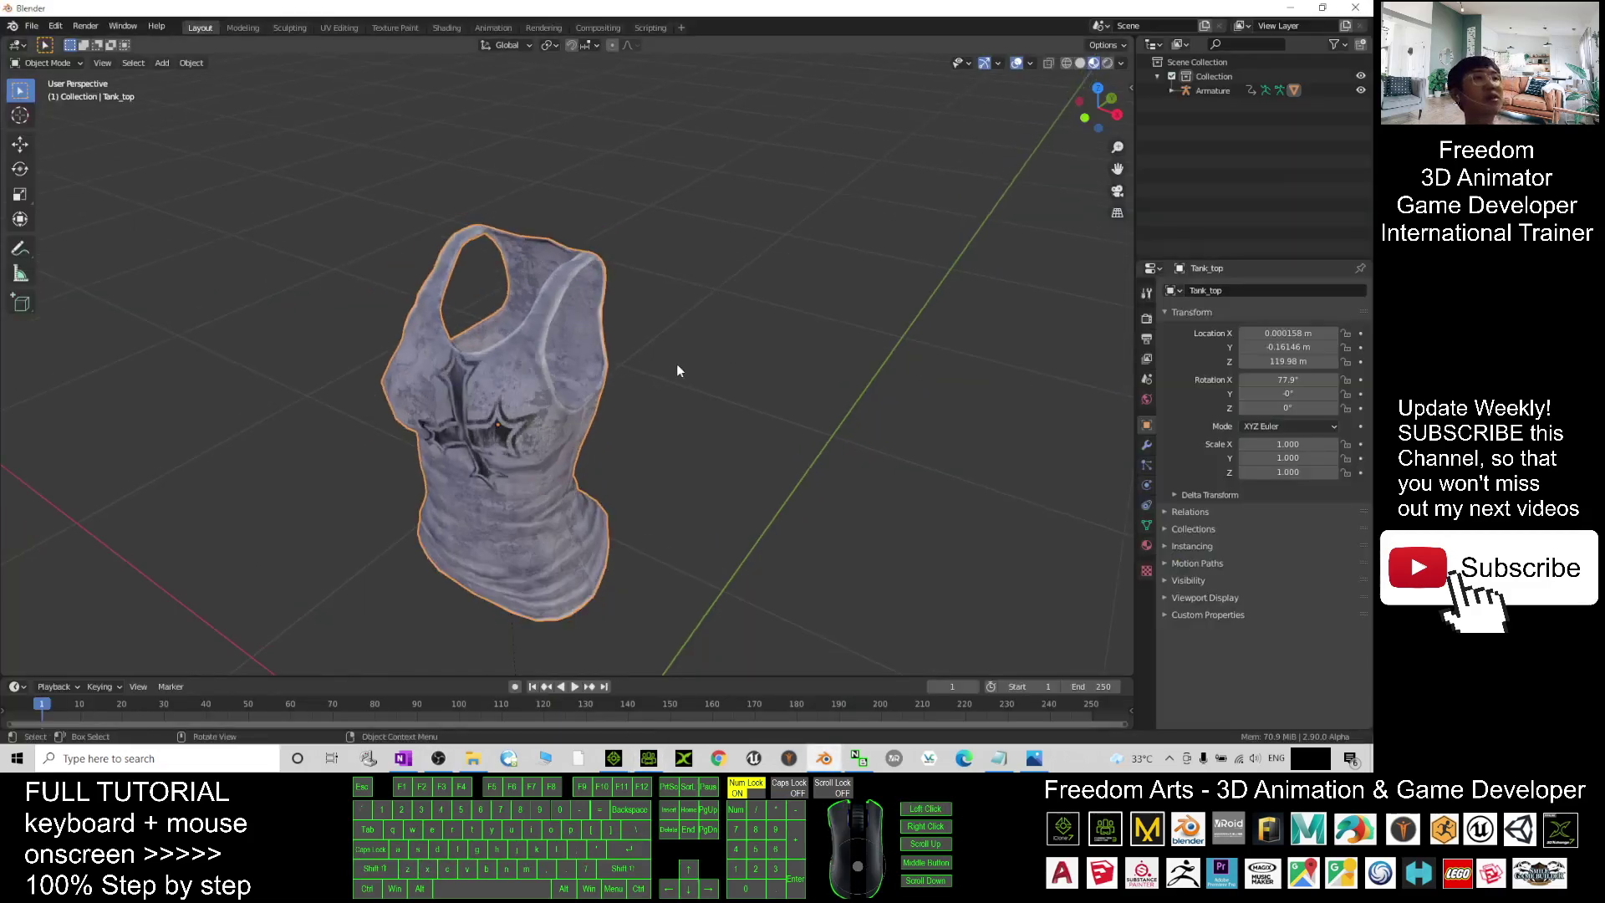
{"action": "middle_click_drag", "start_coordinate": [674, 397], "coordinate": [818, 402]}
{"action": "scroll", "coordinate": [761, 415], "scroll_direction": "up", "scroll_amount": 3}
{"action": "scroll", "coordinate": [760, 415], "scroll_direction": "down", "scroll_amount": 5}
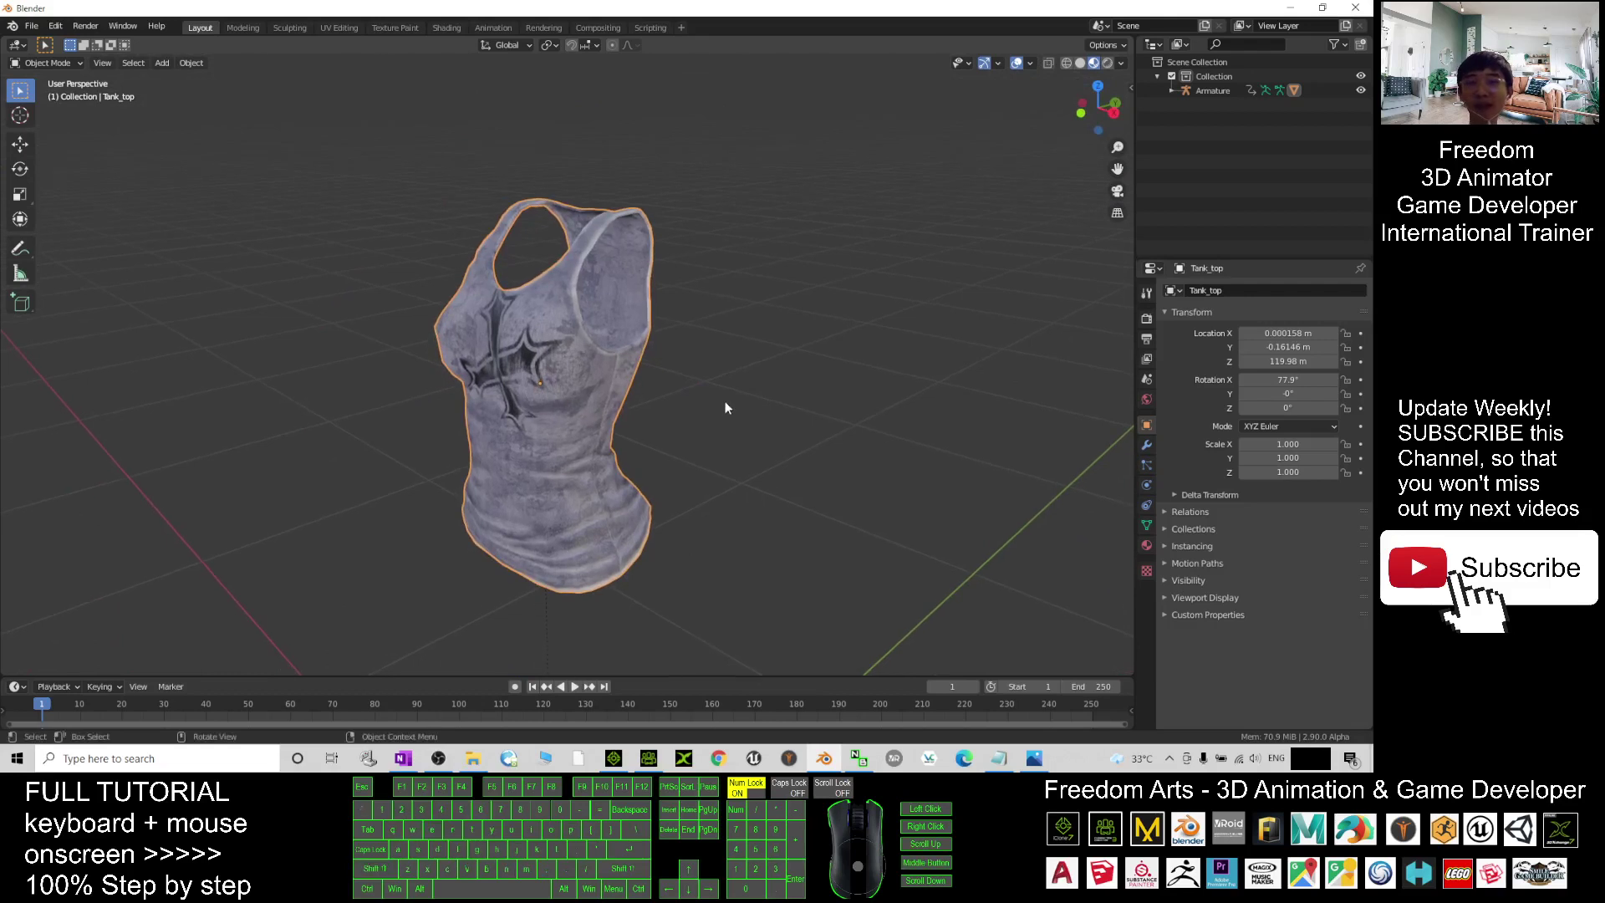